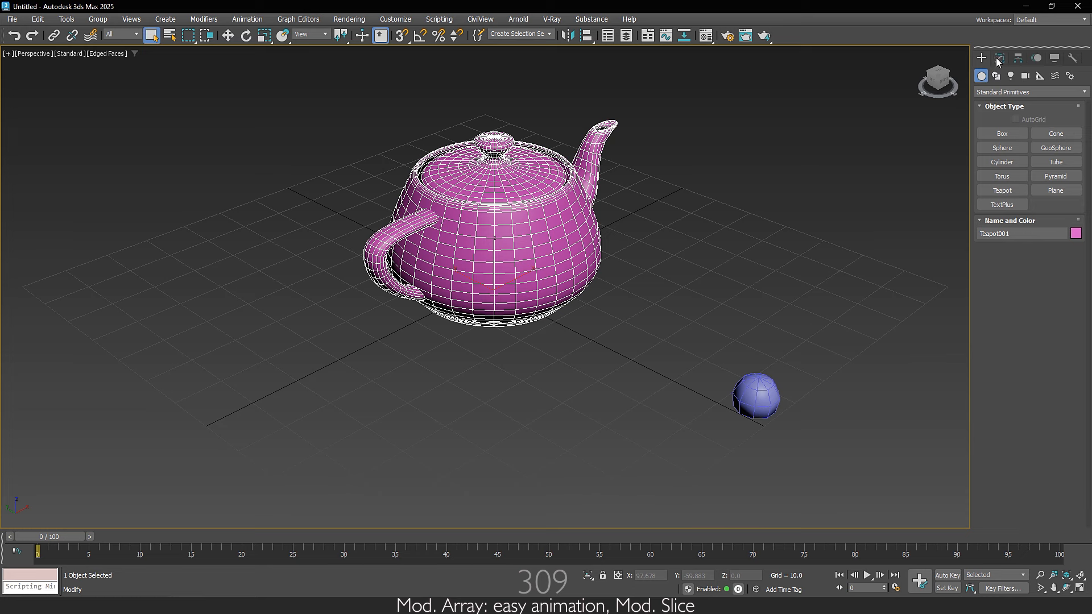
Step: Enlarge the teapot's radius to about 24.3
left_click(999, 60)
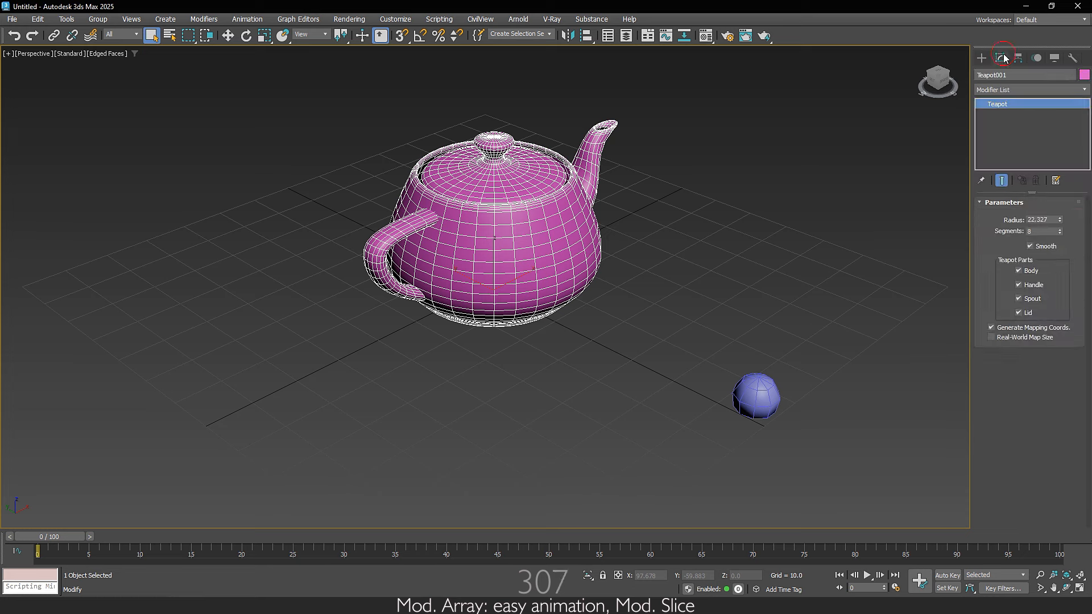
left_click_drag(1062, 222, 1061, 212)
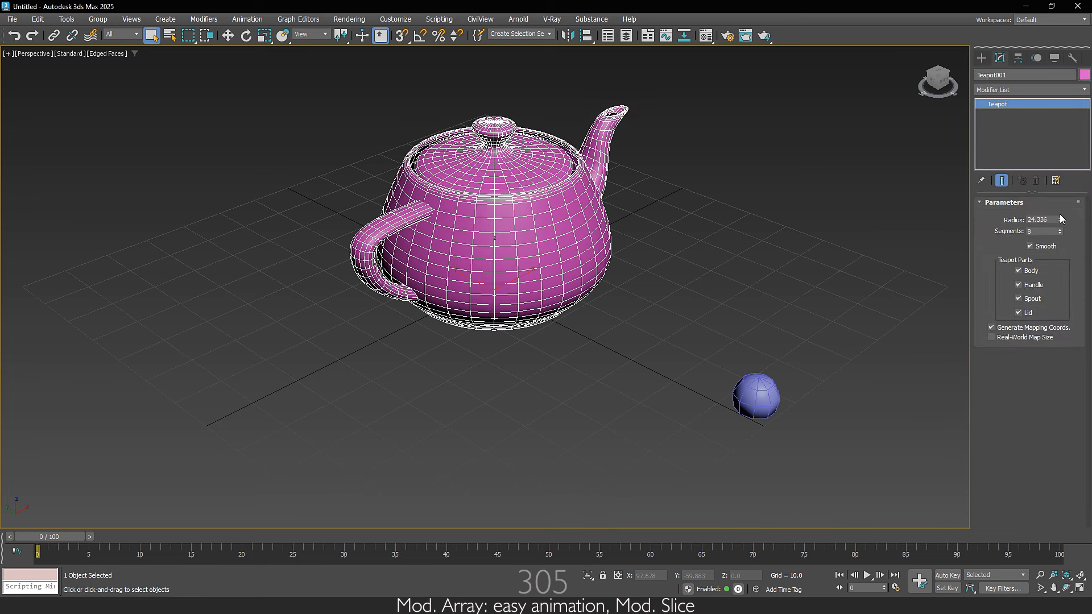
Step: Add an Array modifier to the small blue sphere
left_click(765, 401)
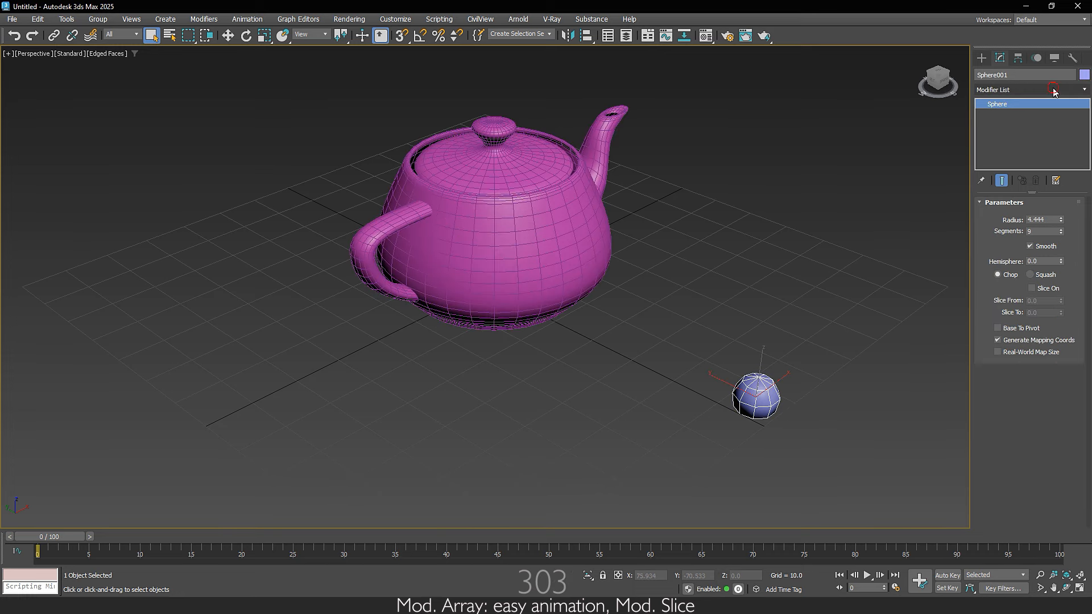
left_click(1056, 91)
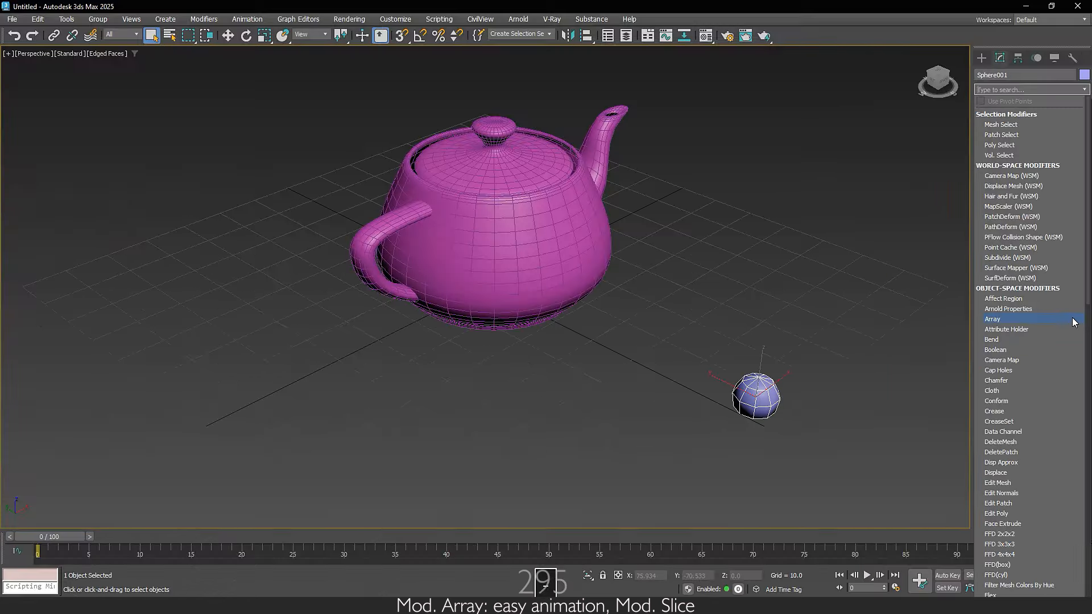
left_click(1076, 327)
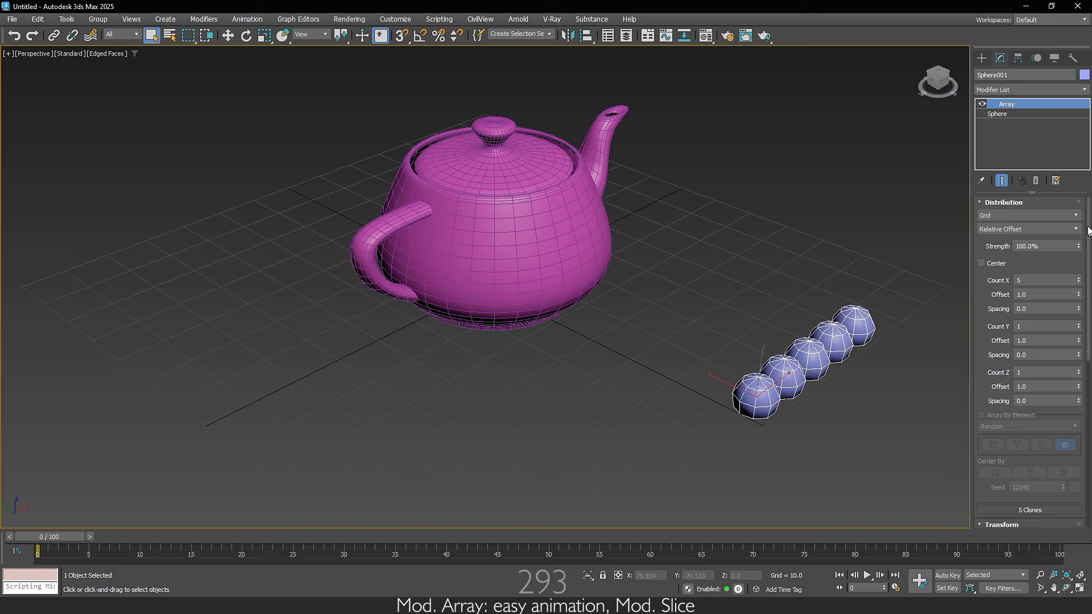
Step: Set the array distribution to Surface with Edge Center placement and pick the teapot as the reference surface
left_click(1081, 217)
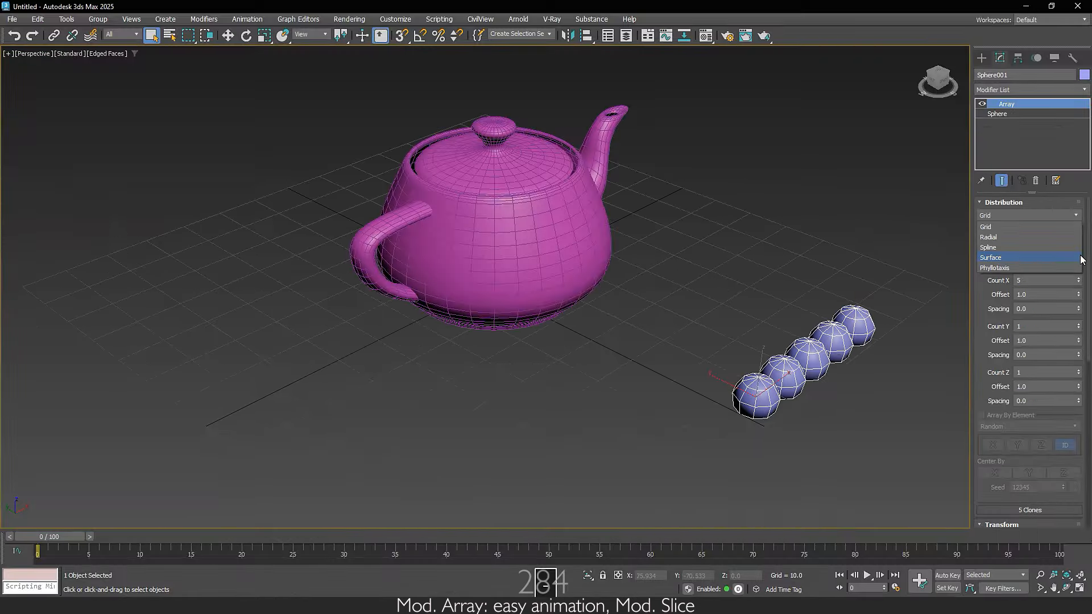
left_click(1080, 258)
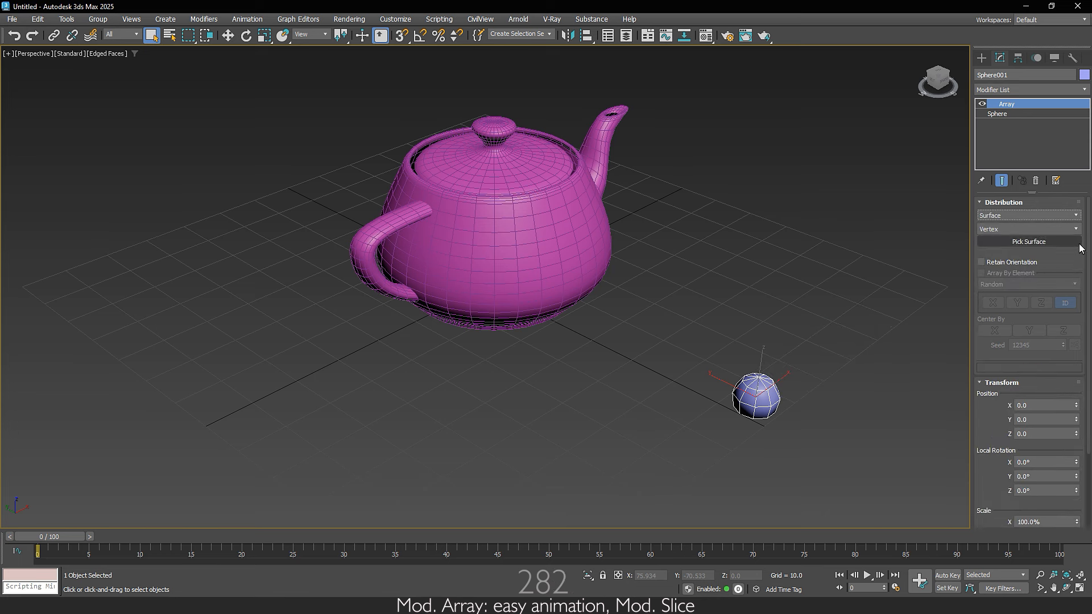
left_click(1080, 230)
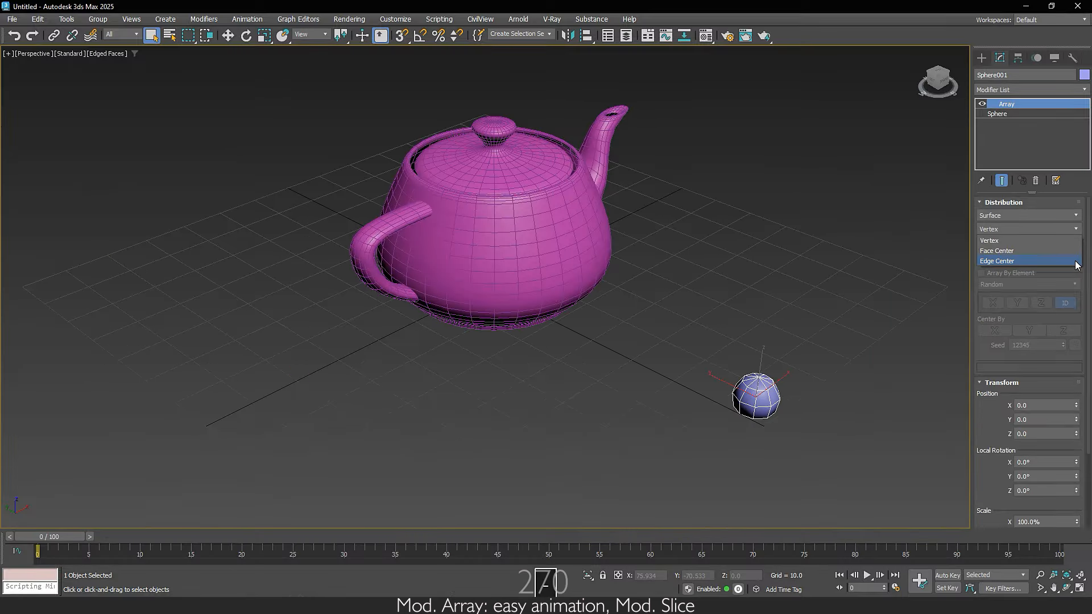
left_click(1076, 262)
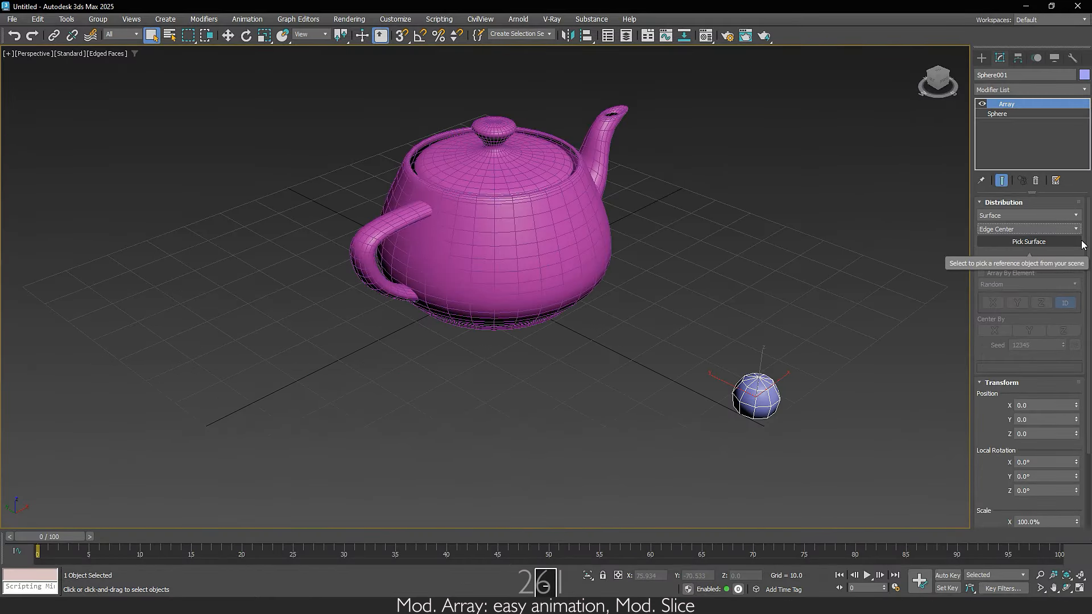
left_click(1080, 242)
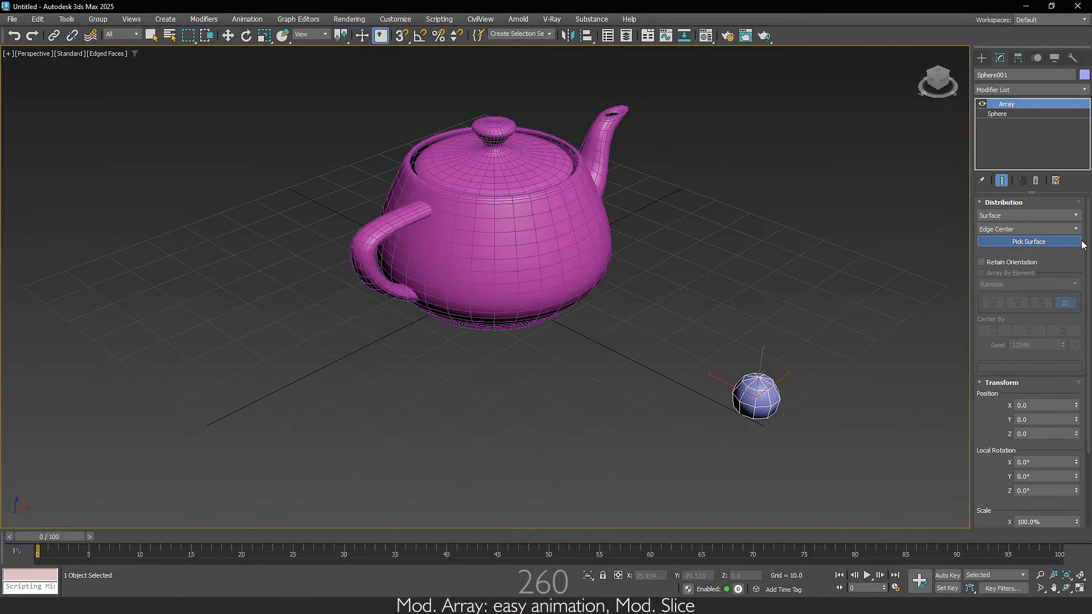
left_click(545, 251)
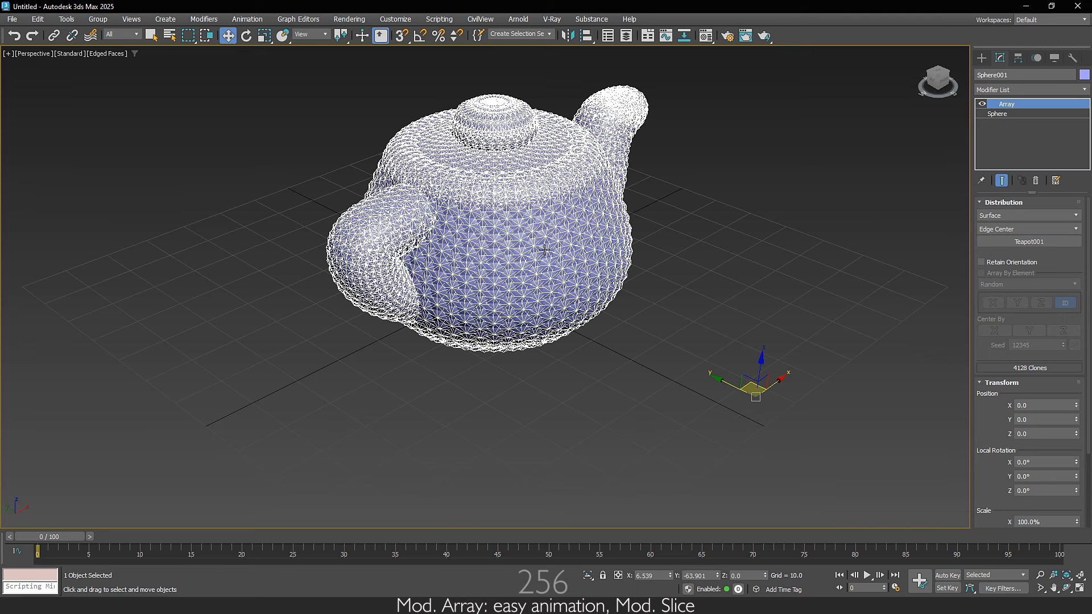
Step: Turn off the edged-faces display and set the base sphere's radius to 1.5, trying 2 first
key("F4")
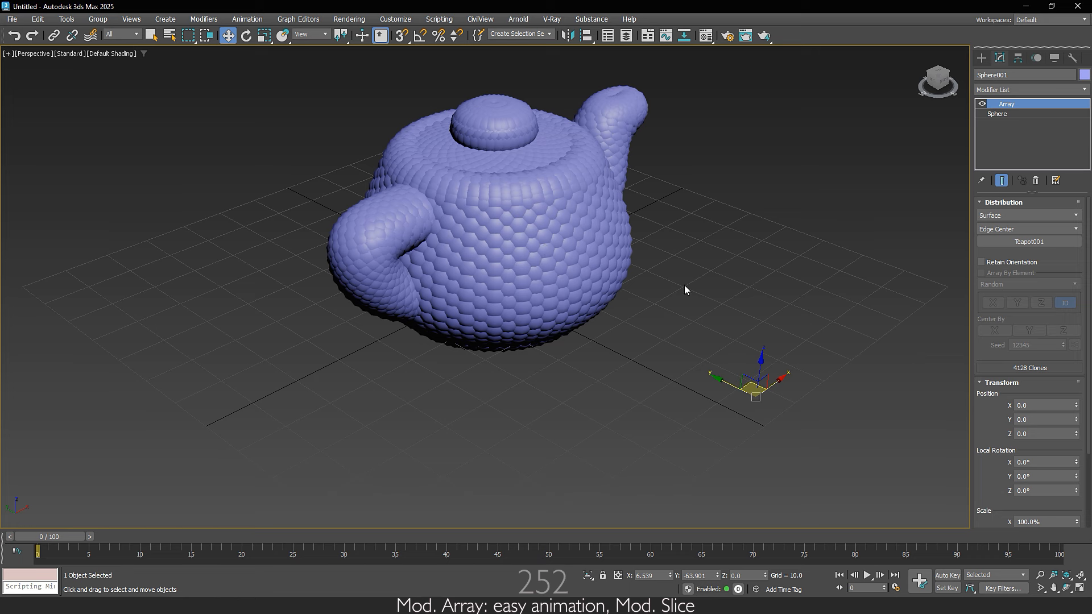
left_click(1011, 112)
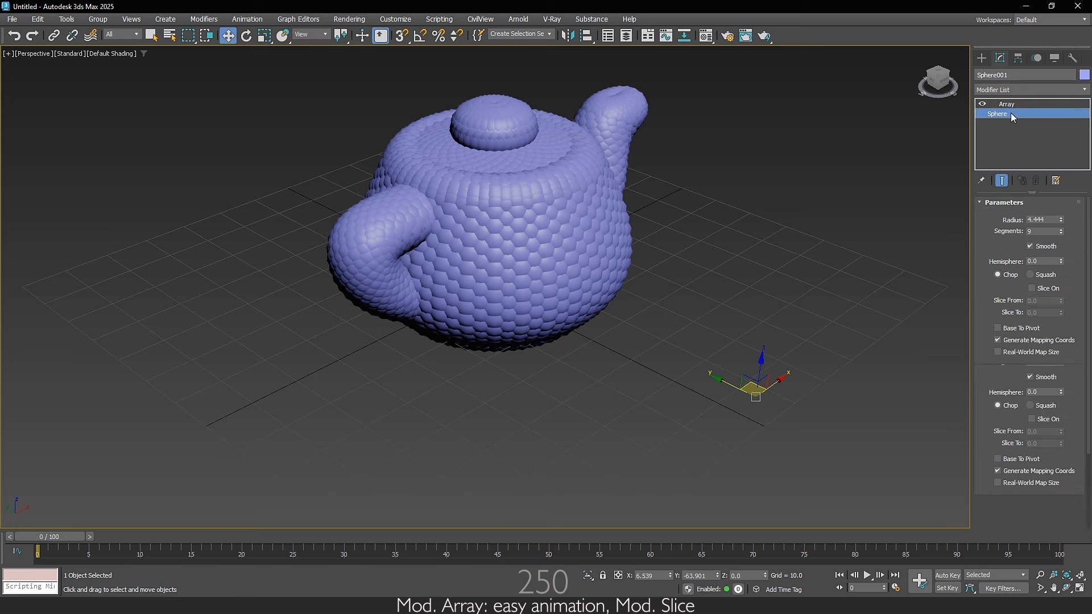
double_click(1051, 220)
type("2")
key("Return")
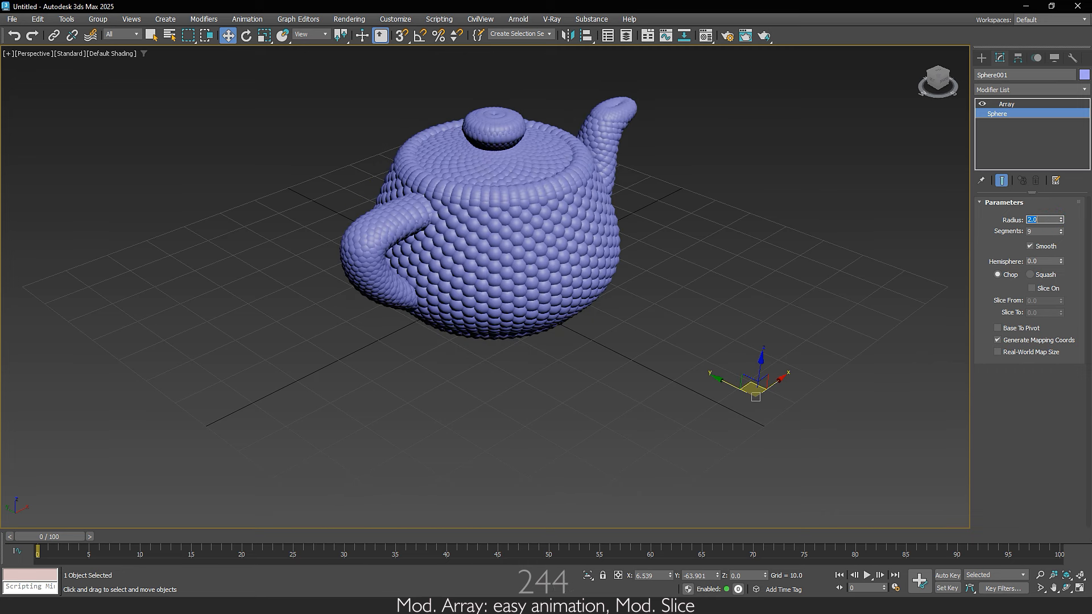
type("1.5")
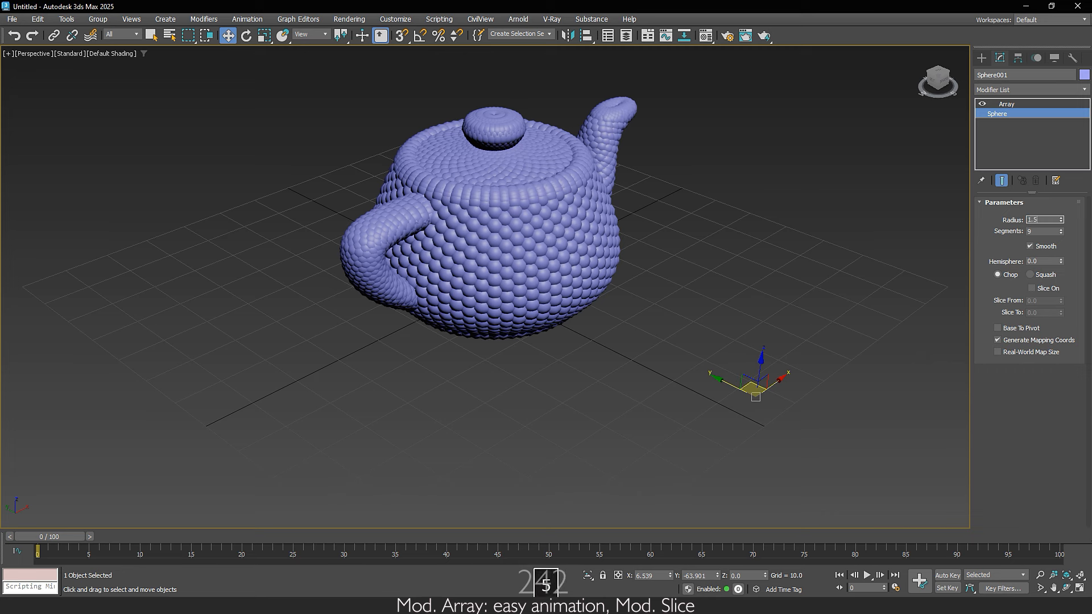
key("Return")
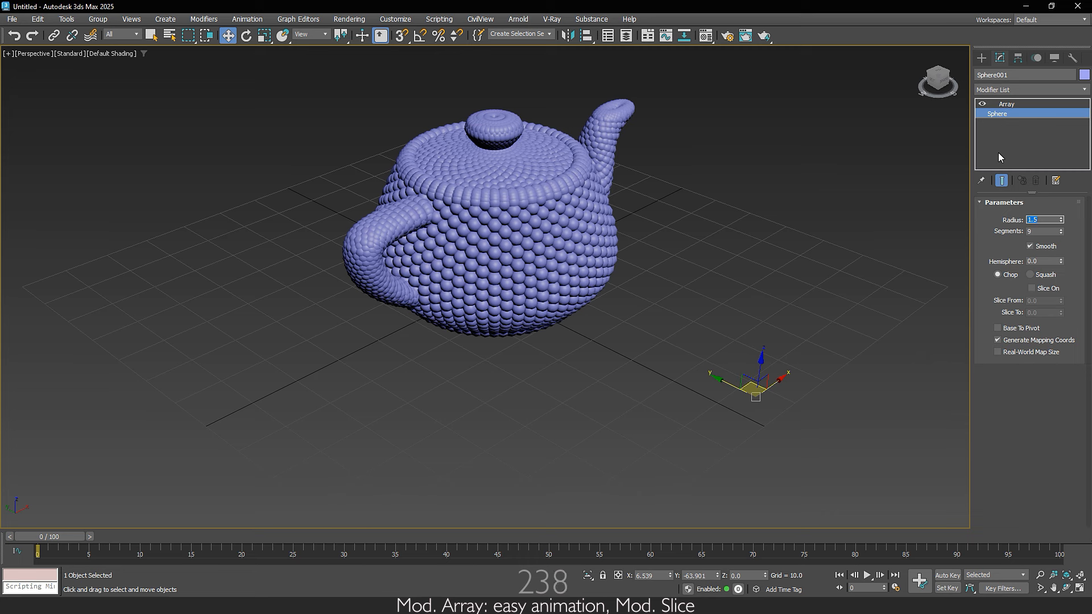
Step: Return to the sphere's Array modifier and bring up its Transform settings
left_click(989, 105)
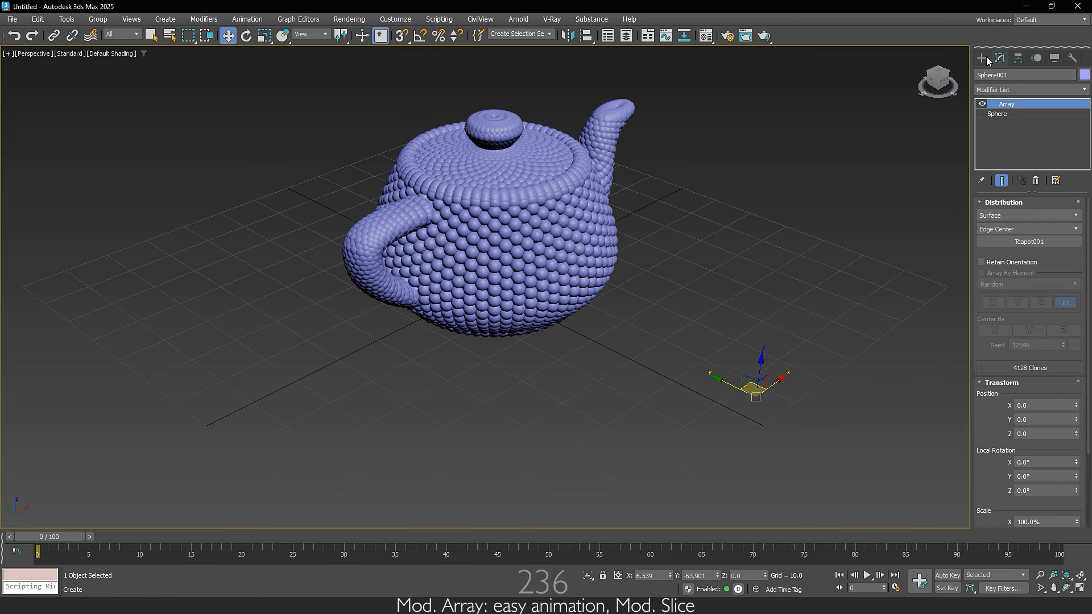
scroll(988, 361, "down", 3)
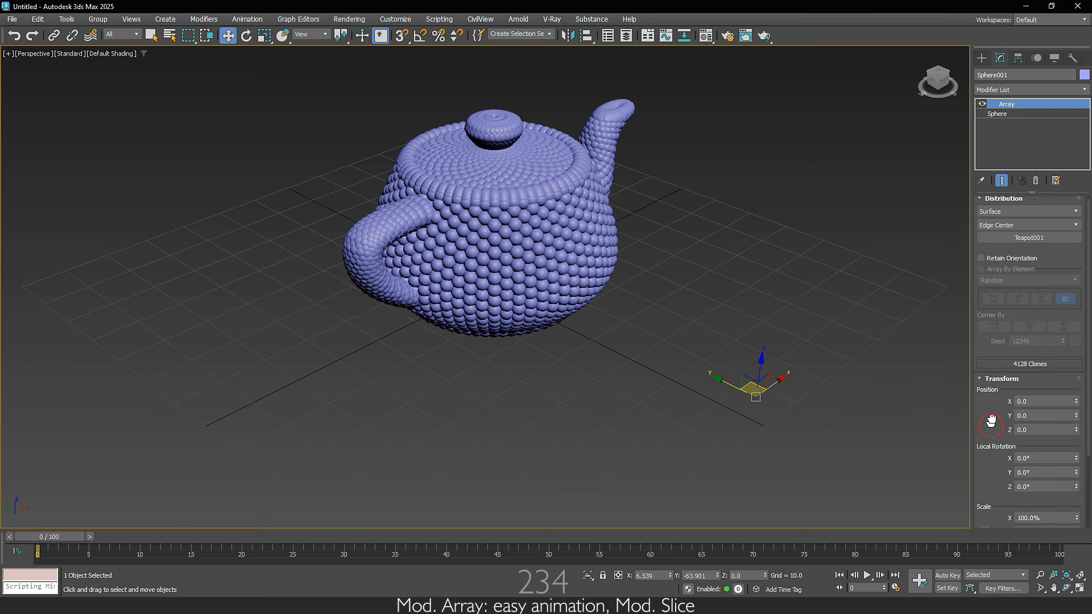
left_click_drag(989, 361, 991, 308)
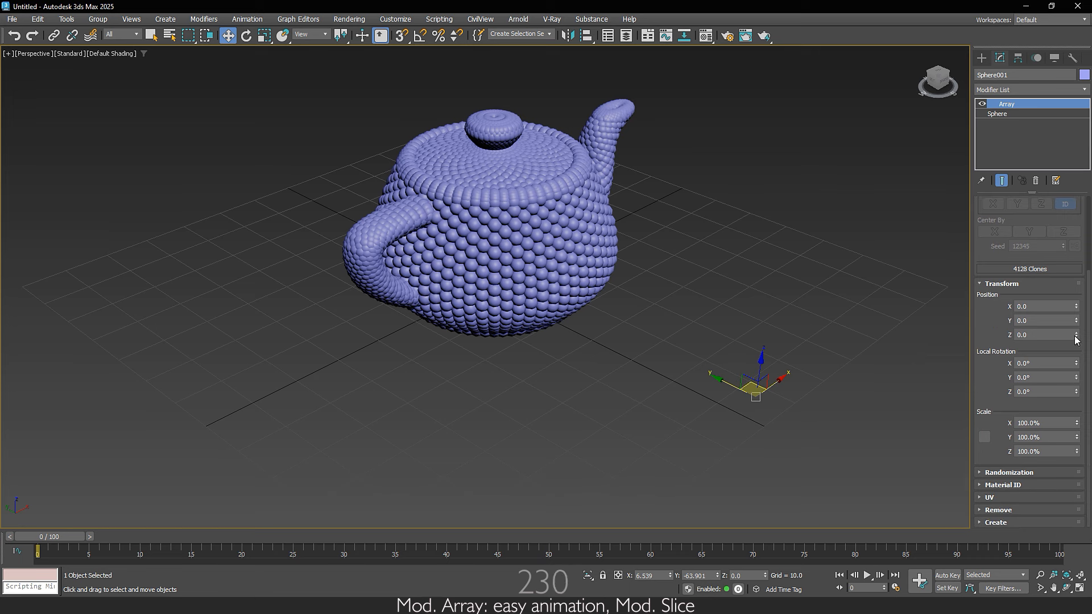
Step: Try offsetting the array clones along Z, up to about 12.7, and reset the Z position to 0
left_click_drag(1076, 333, 1072, 269)
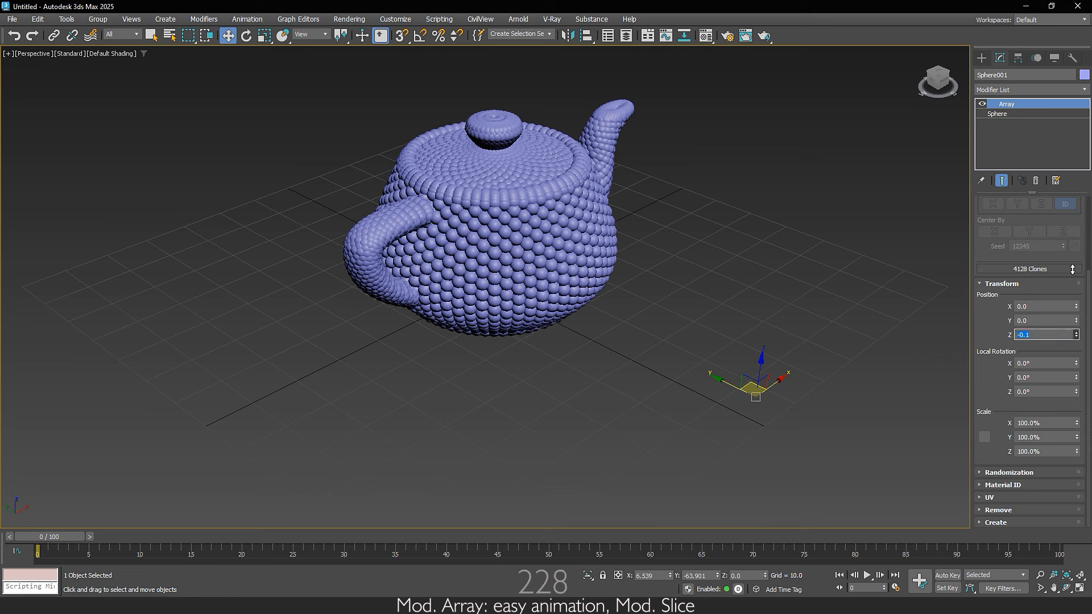
left_click_drag(1064, 306, 1023, 343)
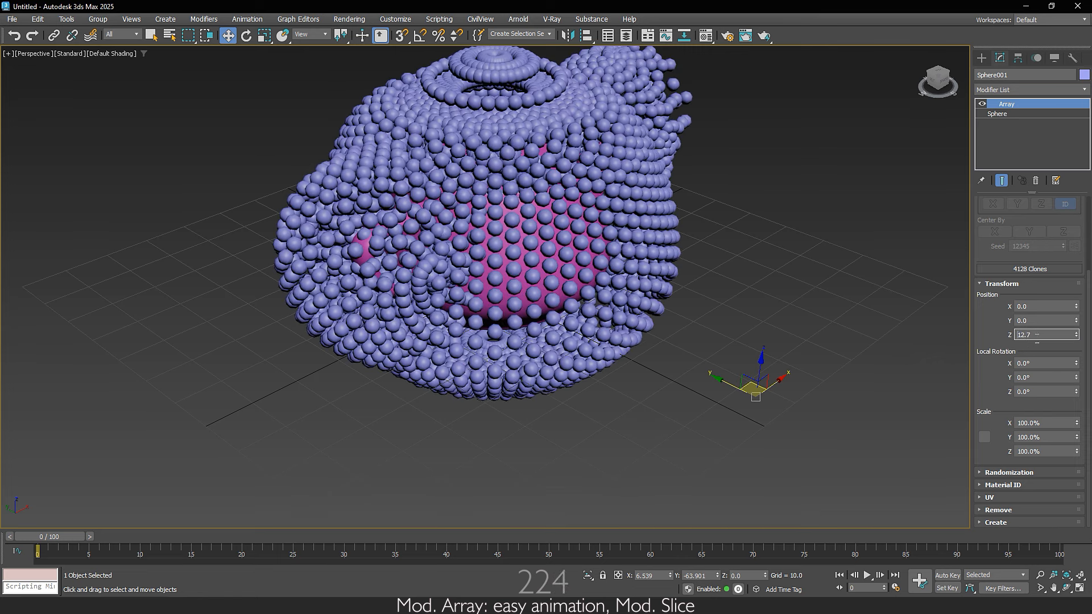
type("0")
key("Return")
Step: Turn on automatic keyframing and set the array's Z position to 300 at frame 0
left_click(947, 575)
left_click_drag(1039, 336, 992, 338)
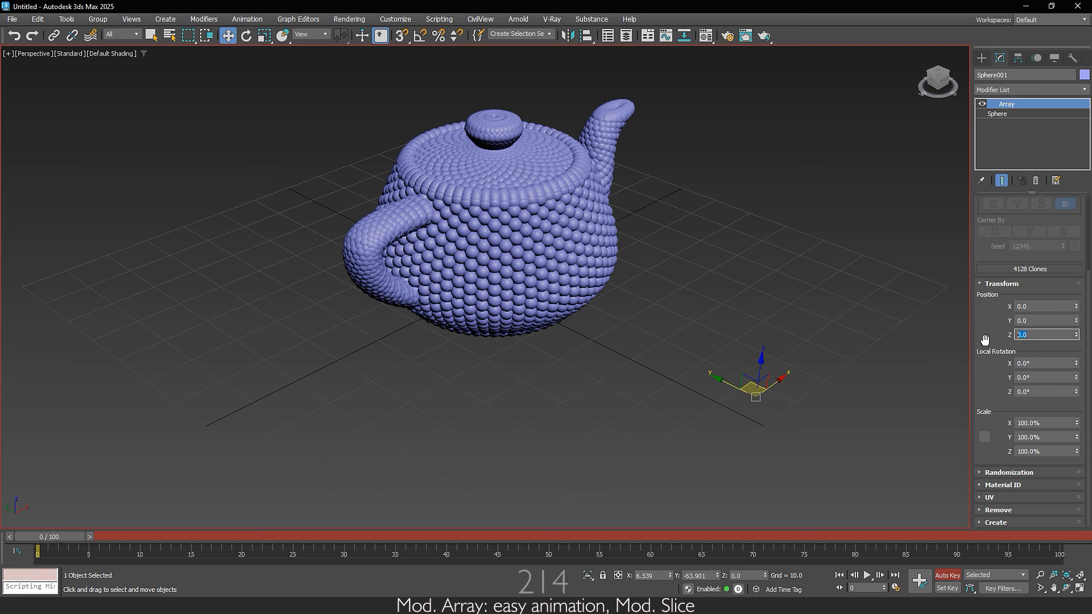
type("300")
key("Return")
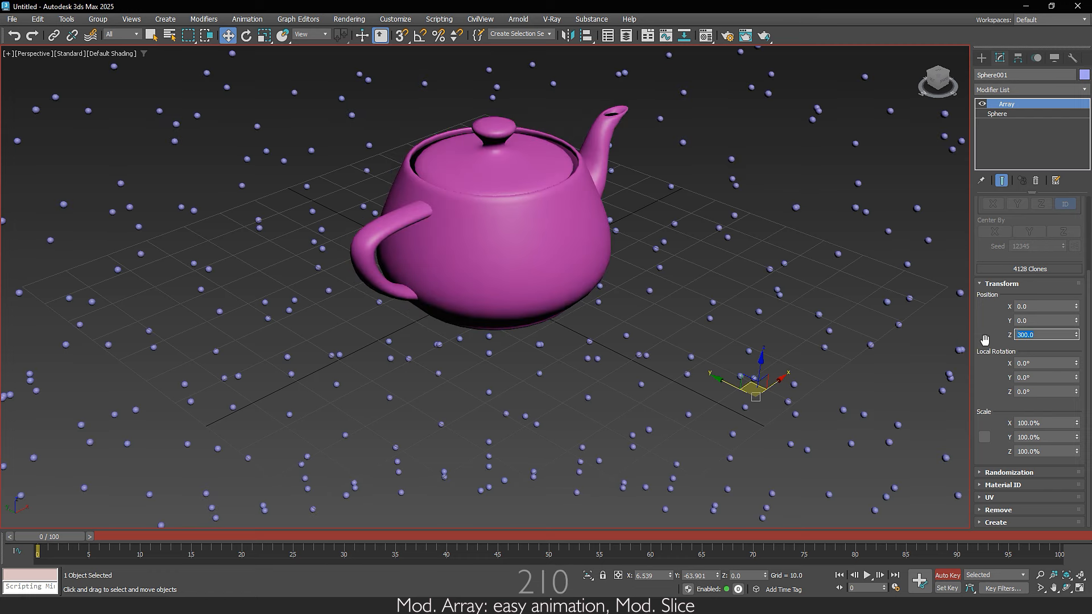
Step: Key the array's Z position to 0 at frame 80 and turn off automatic keyframing
left_click_drag(56, 537, 855, 548)
key("w")
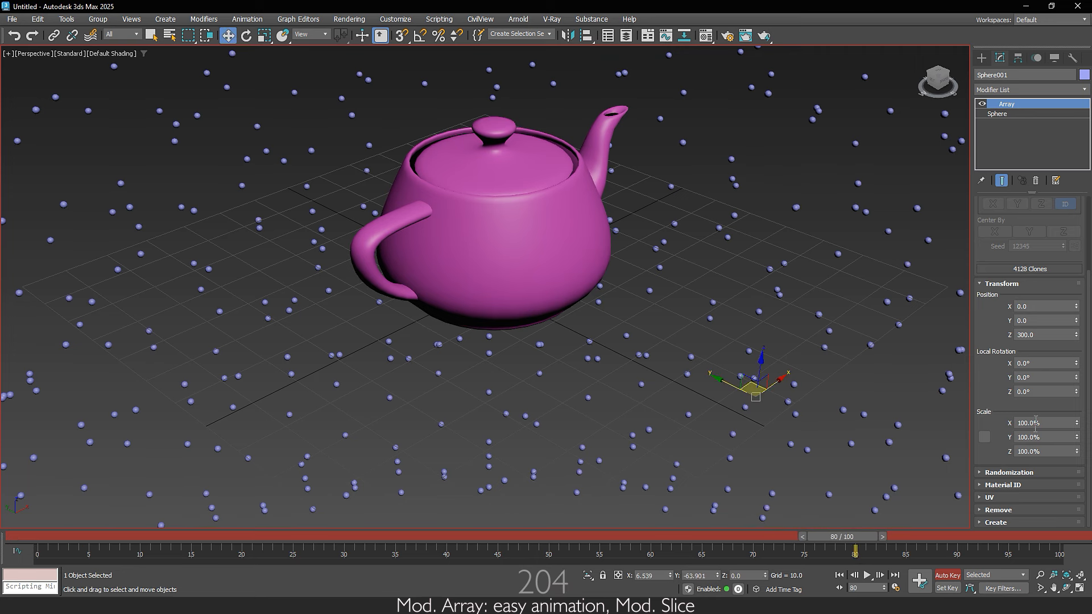
double_click(1040, 335)
type("0")
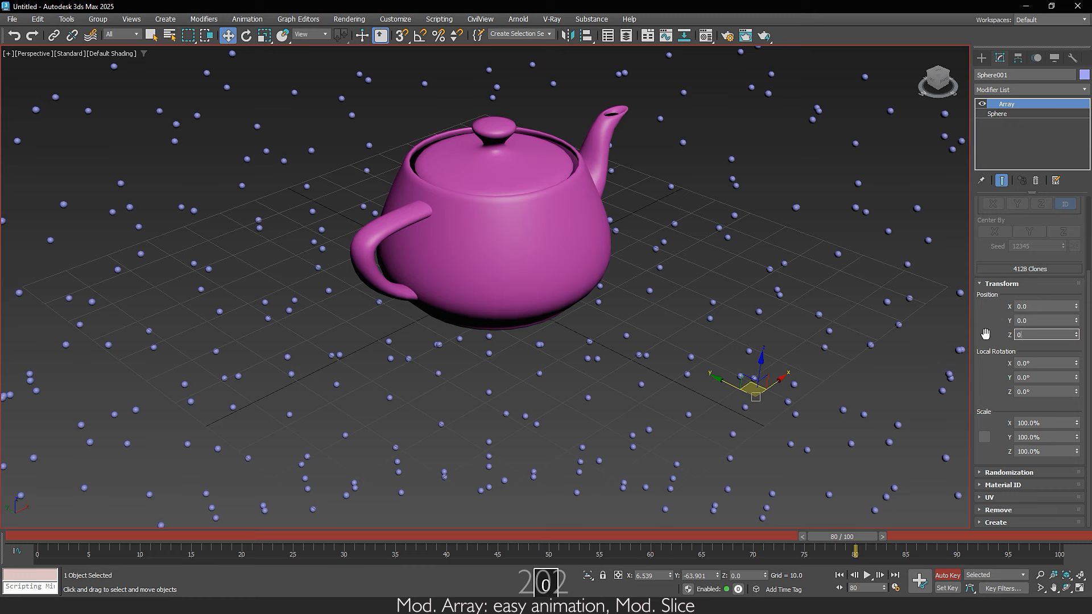
key("Return")
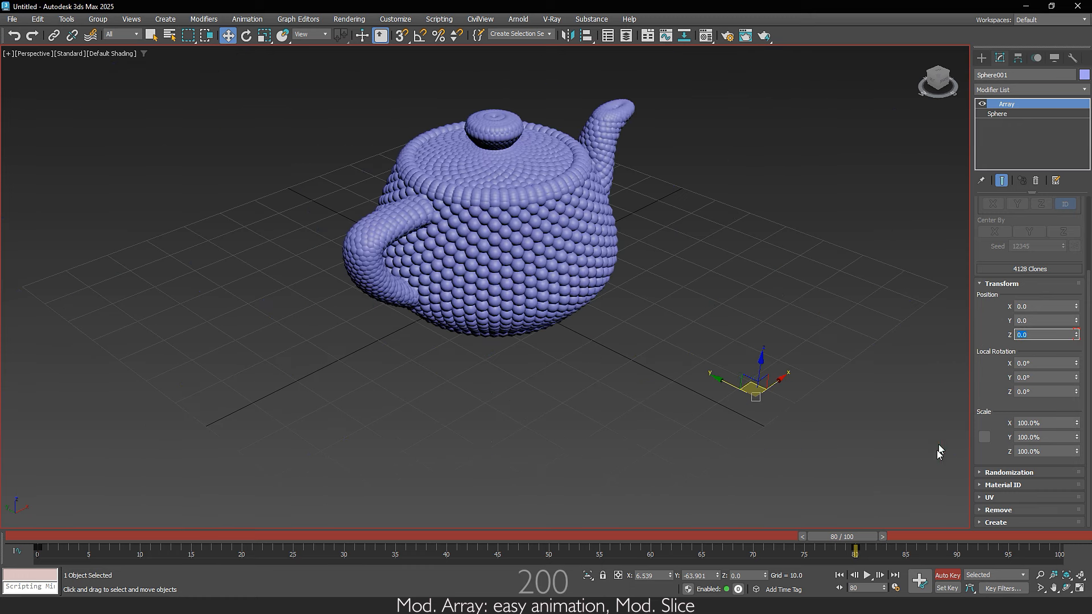
left_click(948, 575)
Step: Scrub the animation from frame 80 back to frame 0 to check the motion of the sphere clones
left_click_drag(860, 543, 611, 544)
left_click_drag(288, 543, 1, 542)
key("w")
Step: Set the teapot's rendering visibility to 0 in its object properties
left_click(512, 258)
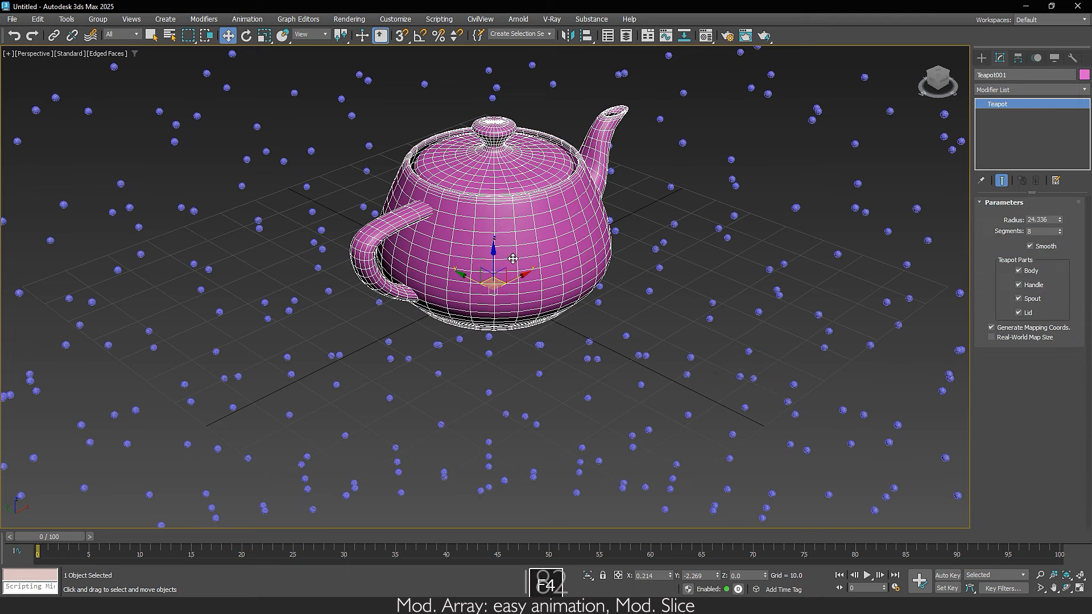
right_click(513, 260)
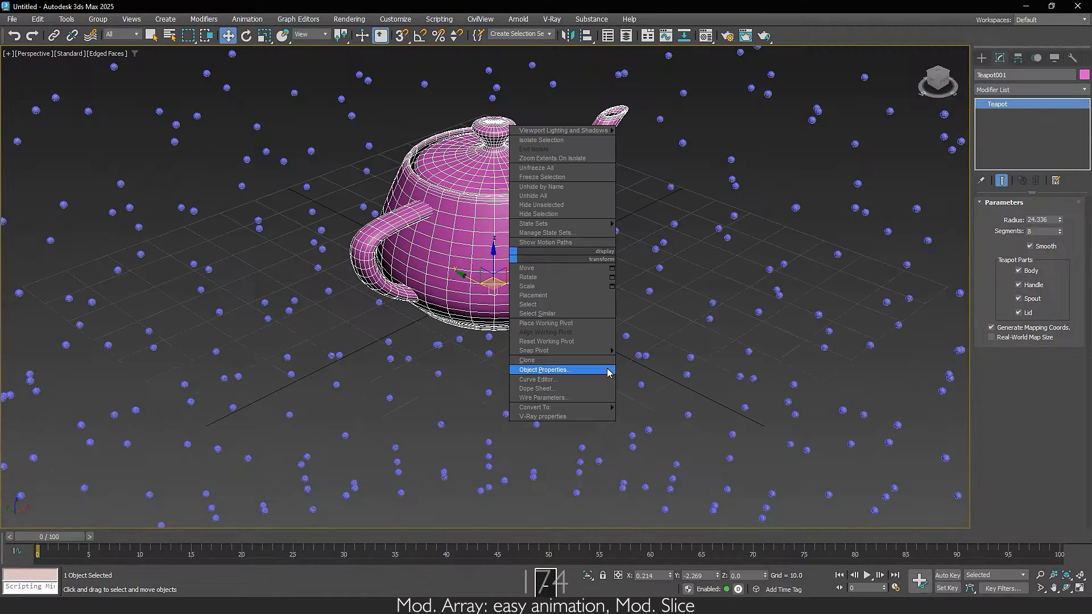
left_click(608, 374)
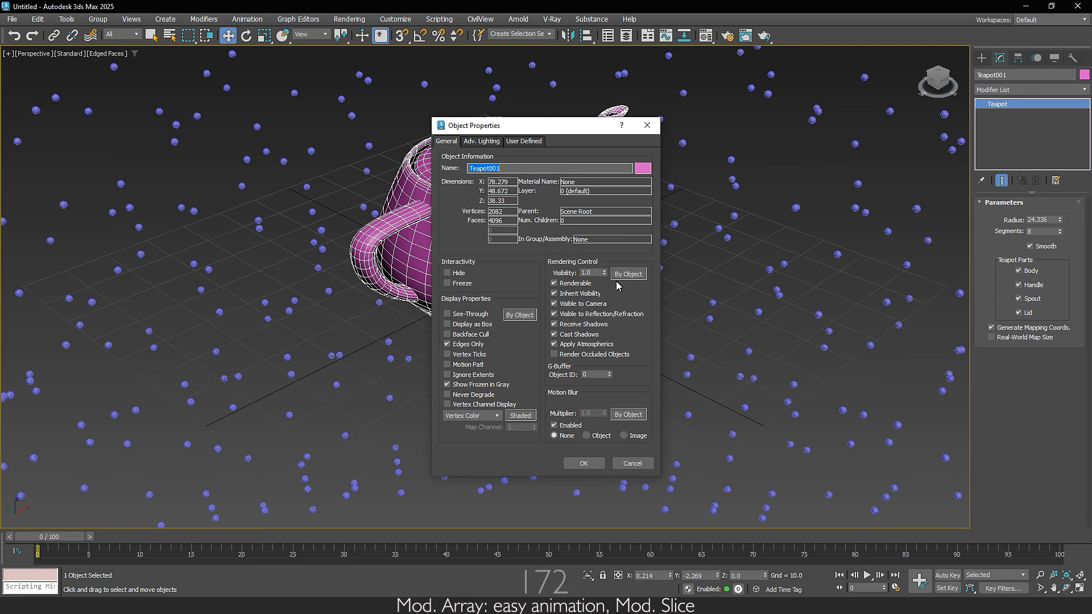
double_click(586, 272)
type("0")
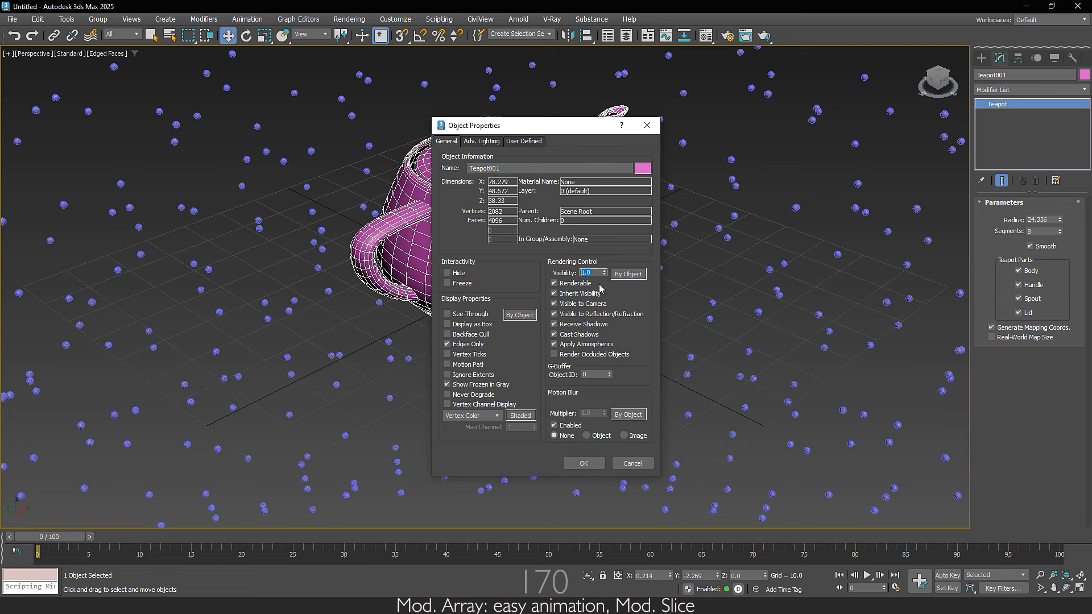
left_click(589, 464)
left_click(583, 463)
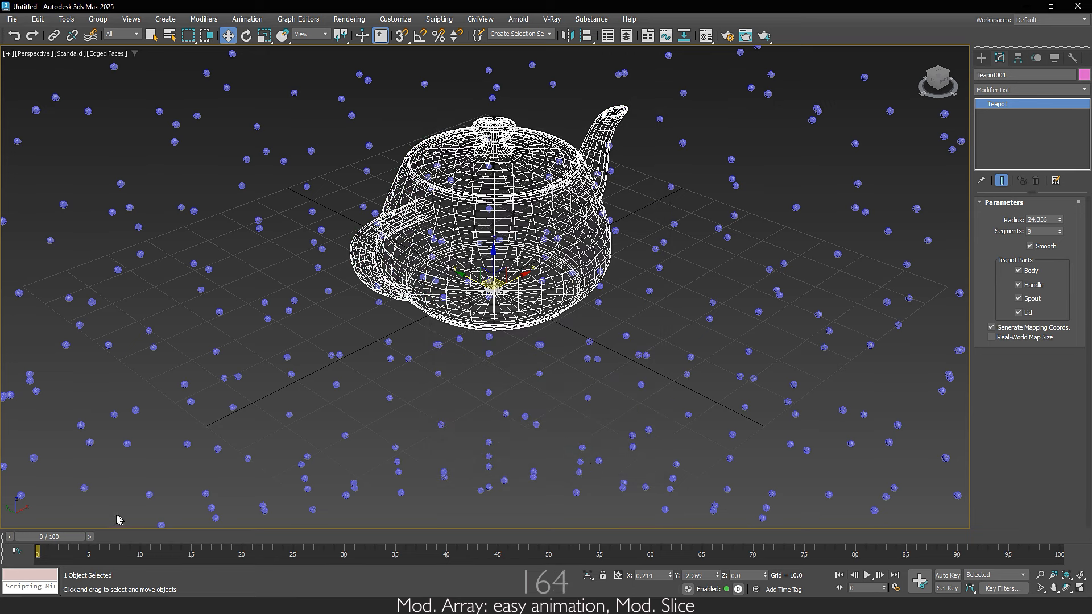
Step: Play the animation to preview the spheres gathering into the teapot, stop it, and hide the edged-faces display
left_click_drag(51, 544, 133, 545)
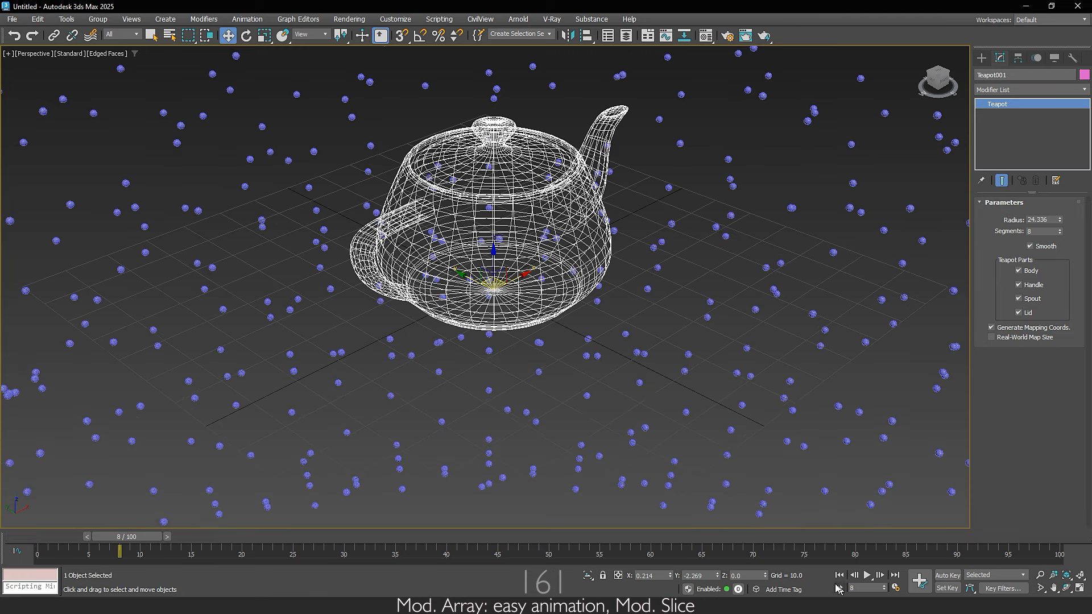
left_click(867, 576)
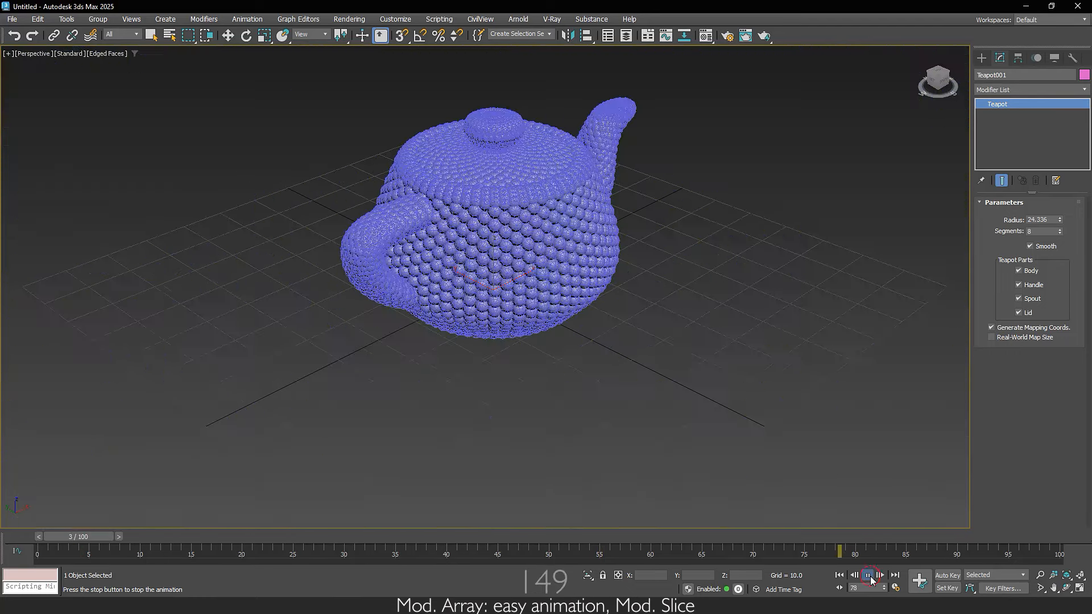
left_click(869, 576)
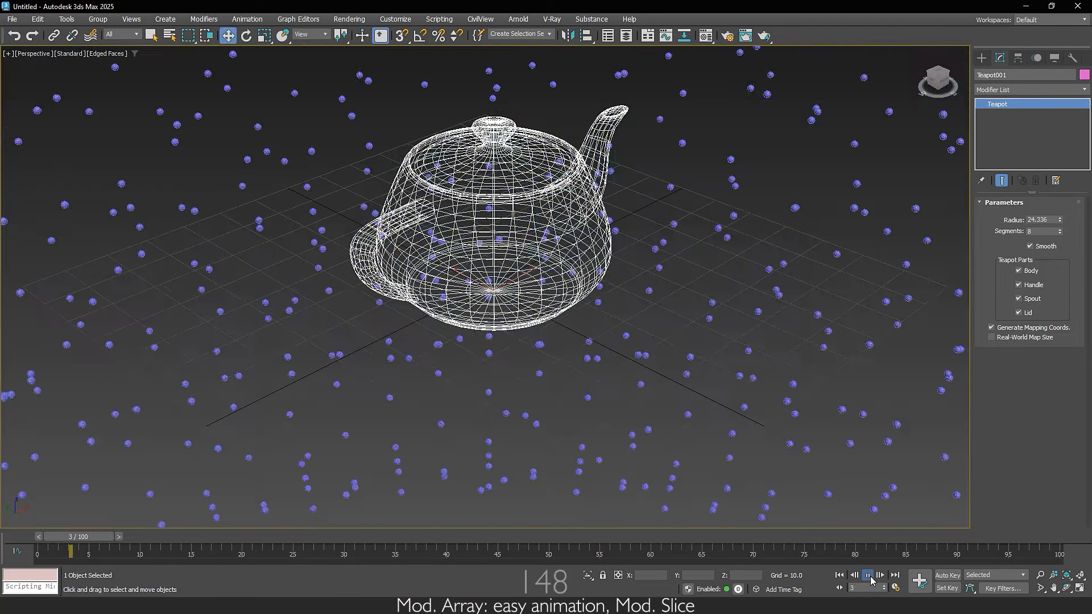
key("F4")
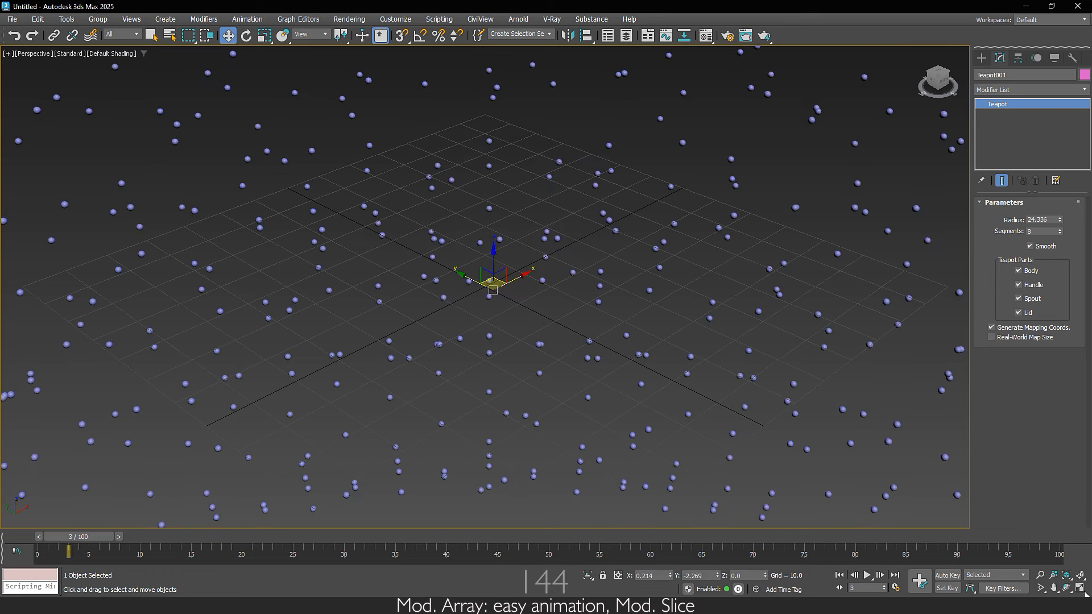
Step: Show all four viewports and add an Array modifier to the small sphere beside the teapot
key("alt+w")
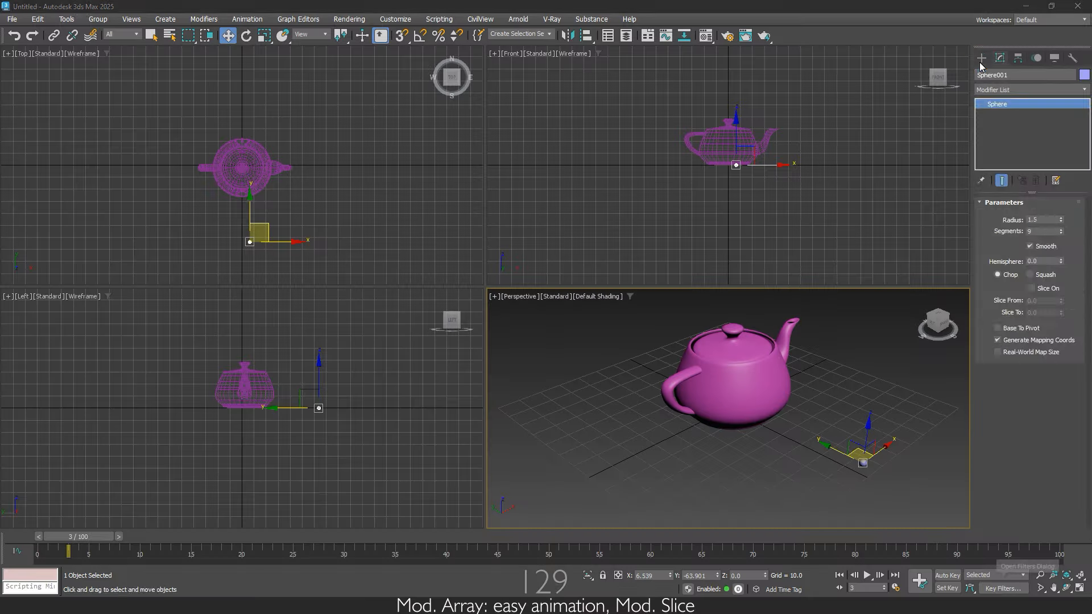
left_click(982, 58)
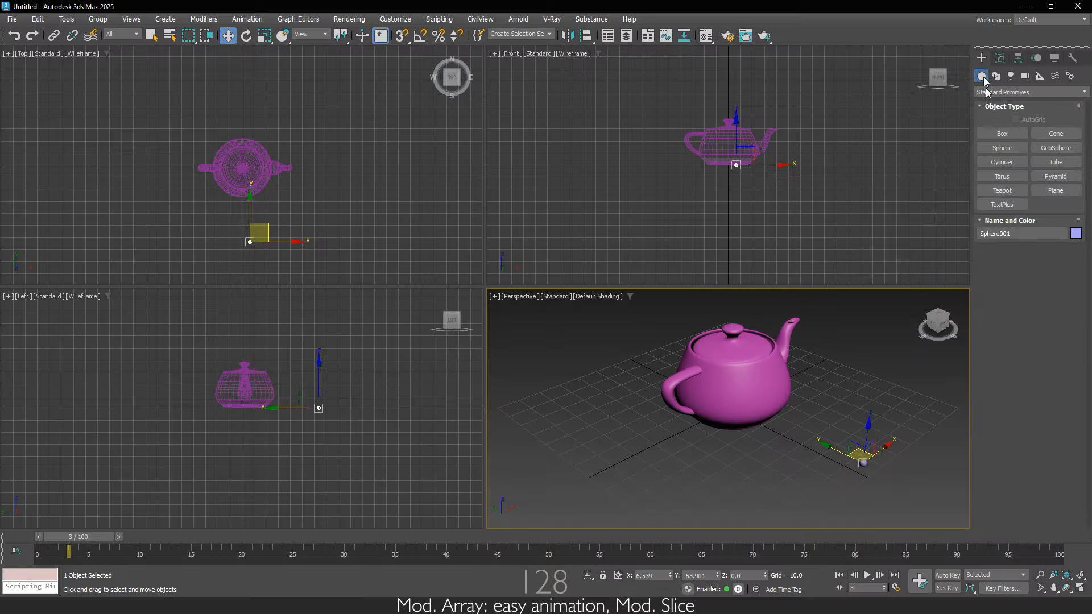
left_click(1000, 57)
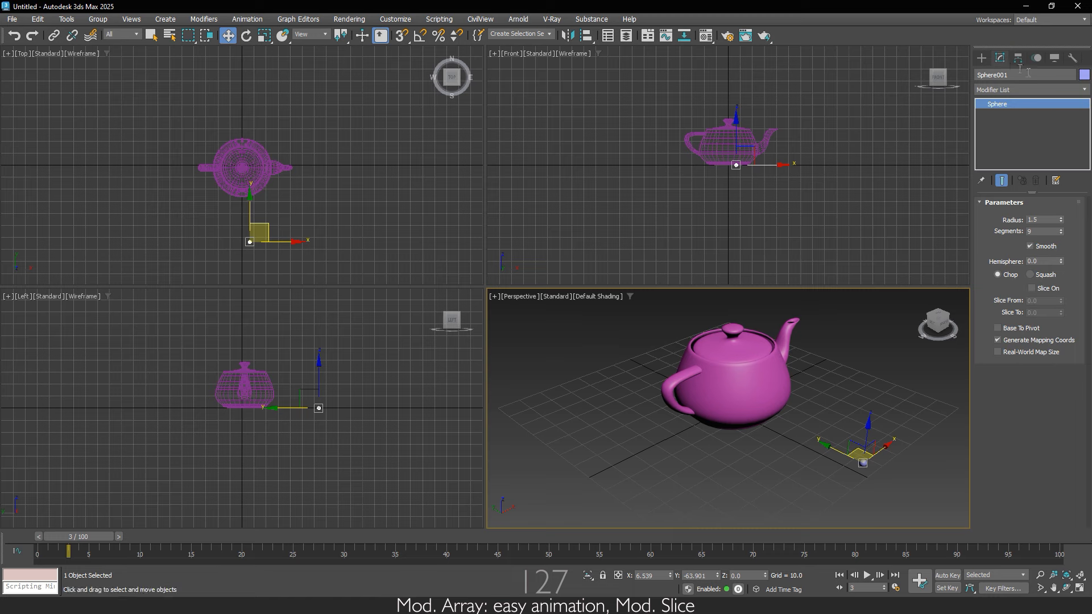
left_click(1084, 90)
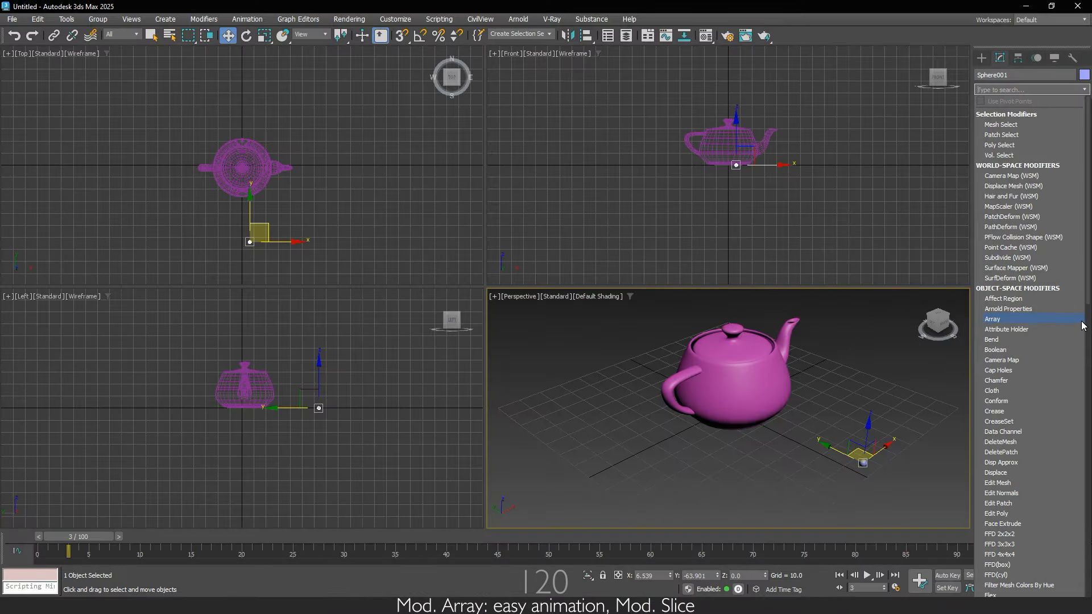
left_click(1081, 321)
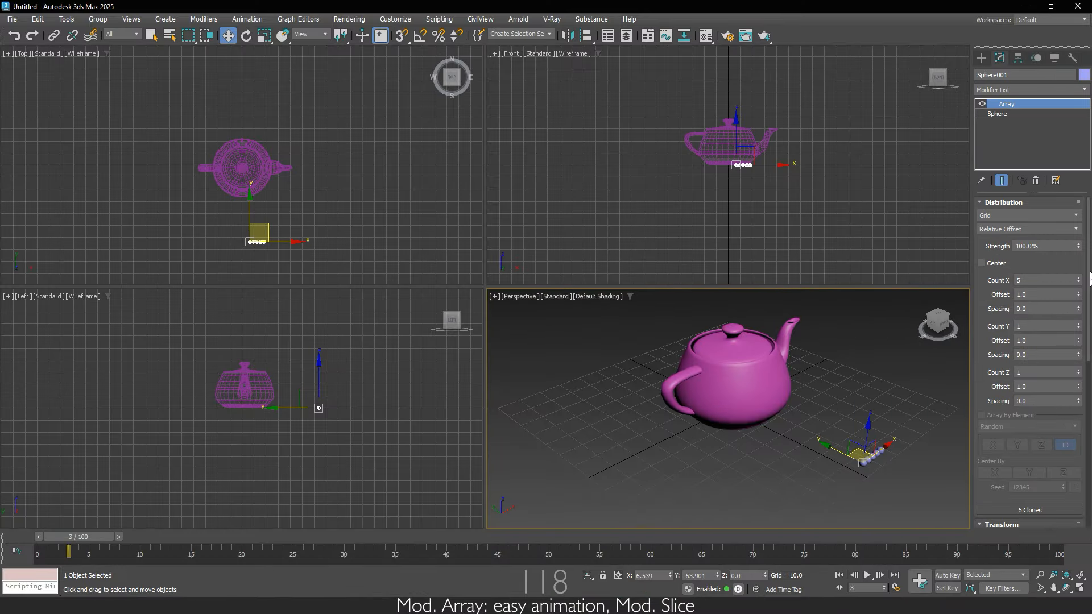
Step: Set the array's distribution to Surface at Edge Center and pick the teapot as its surface
left_click(1079, 217)
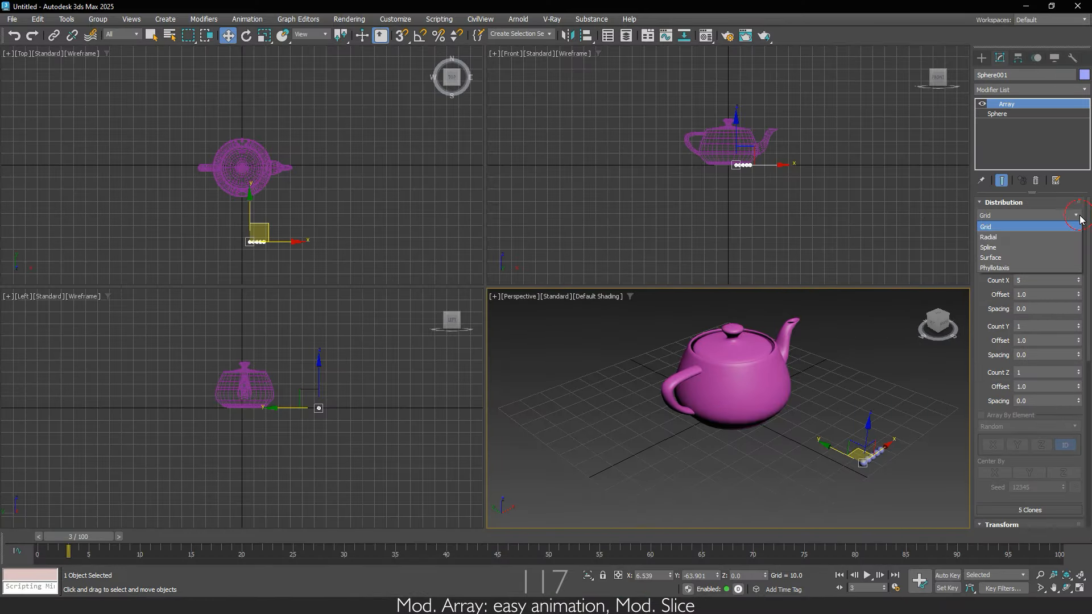
left_click(1073, 257)
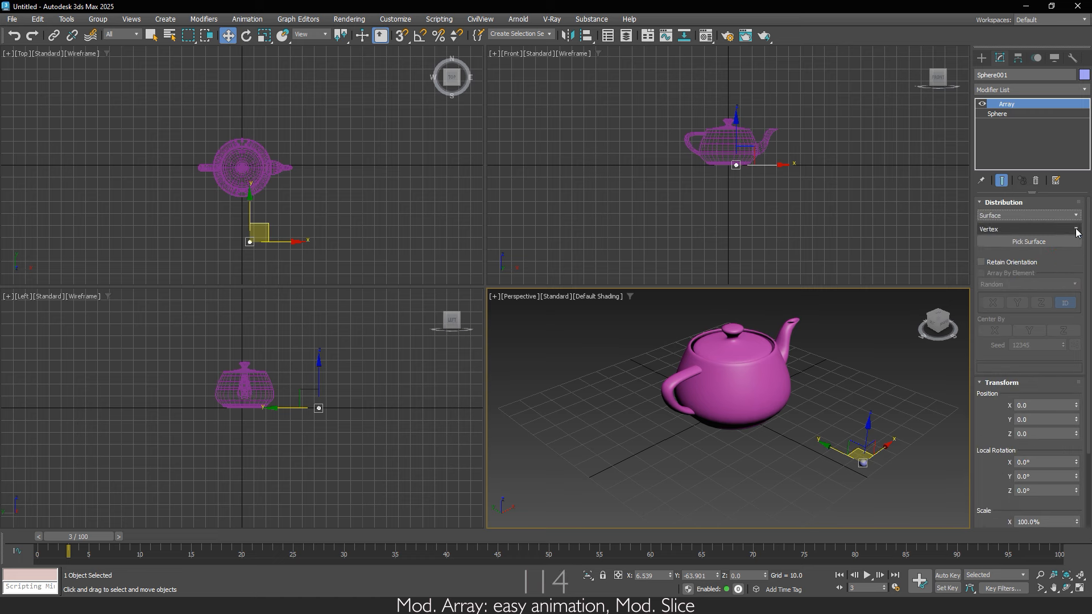
left_click(1075, 229)
left_click(1064, 258)
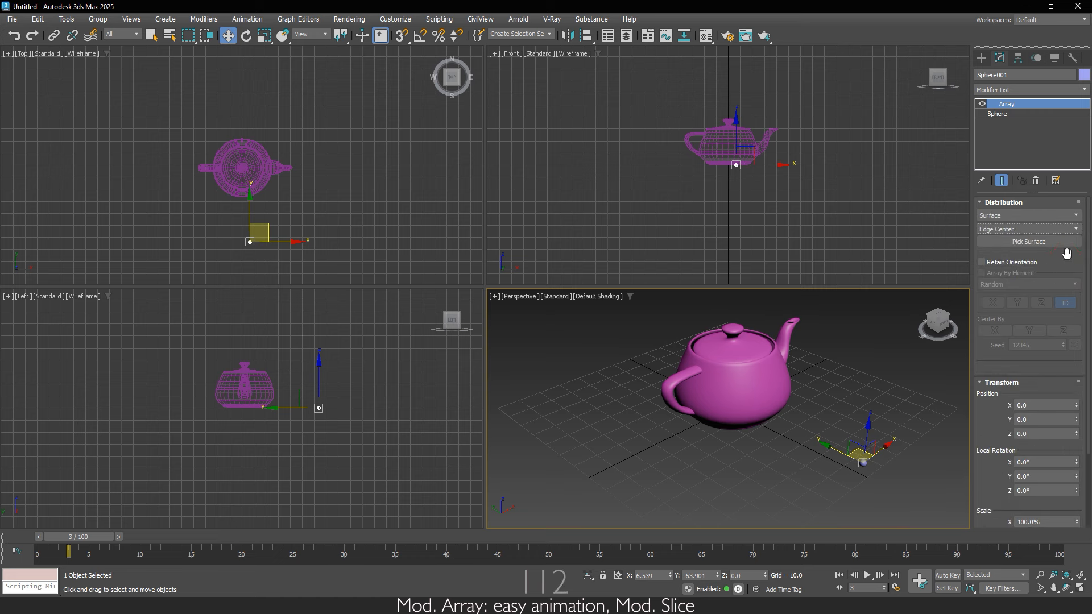
left_click(1066, 243)
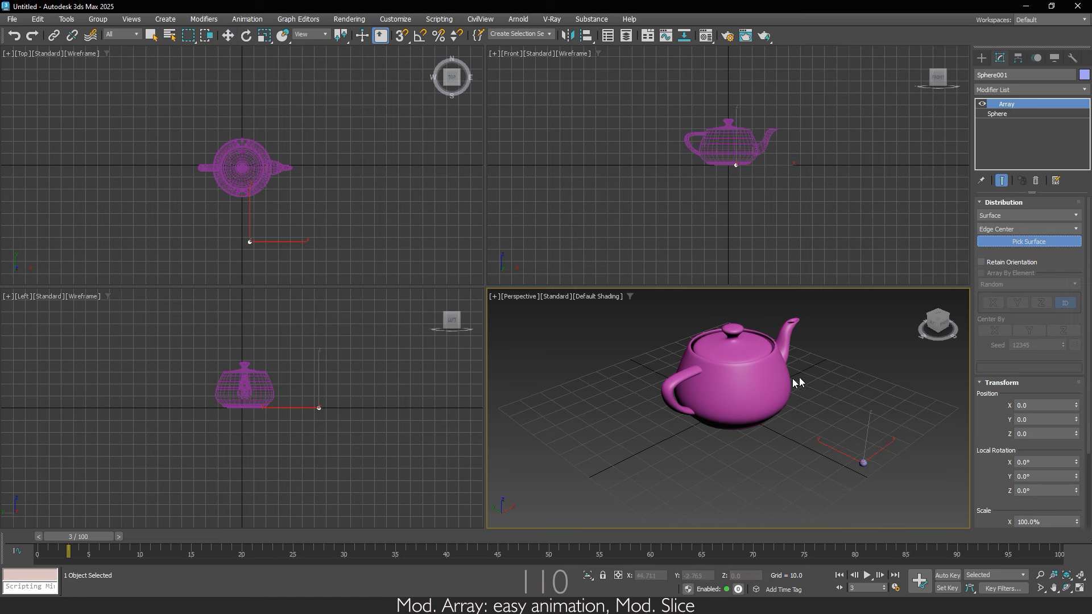
left_click(756, 388)
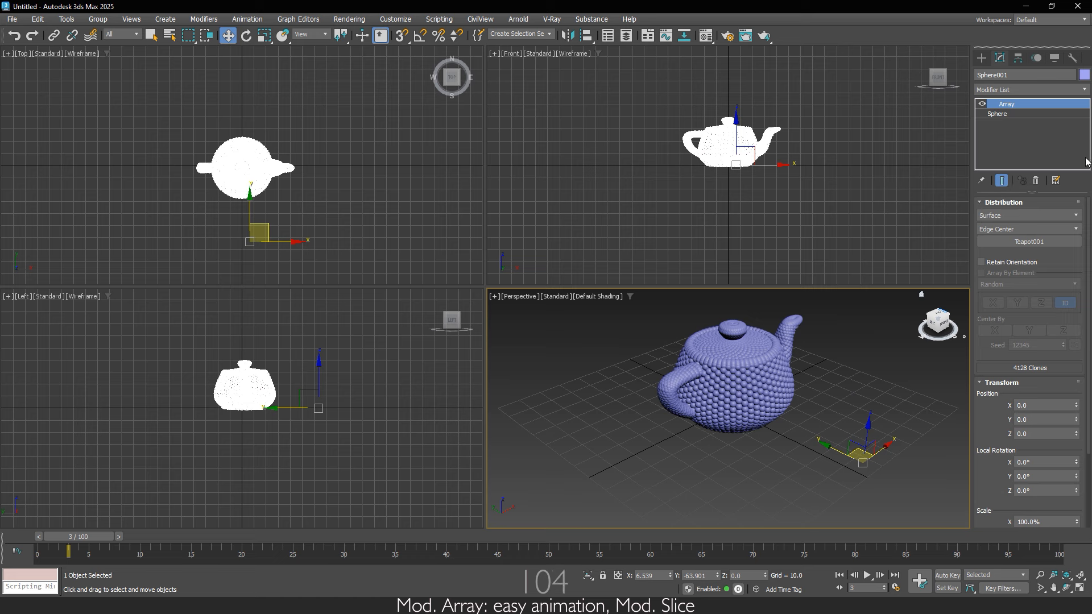
left_click(1080, 91)
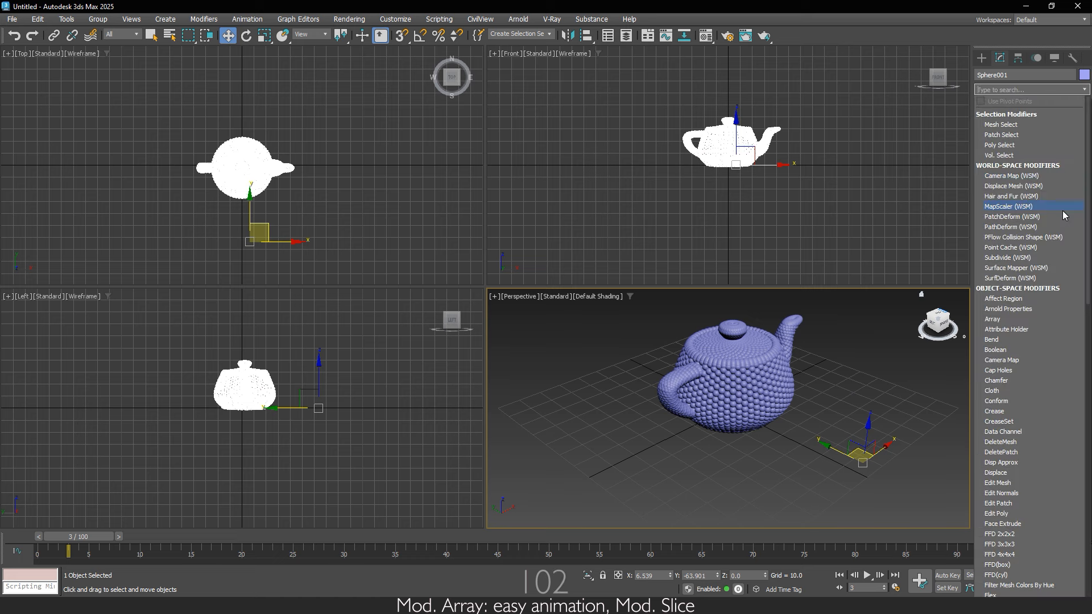
type("sl")
left_click(1068, 116)
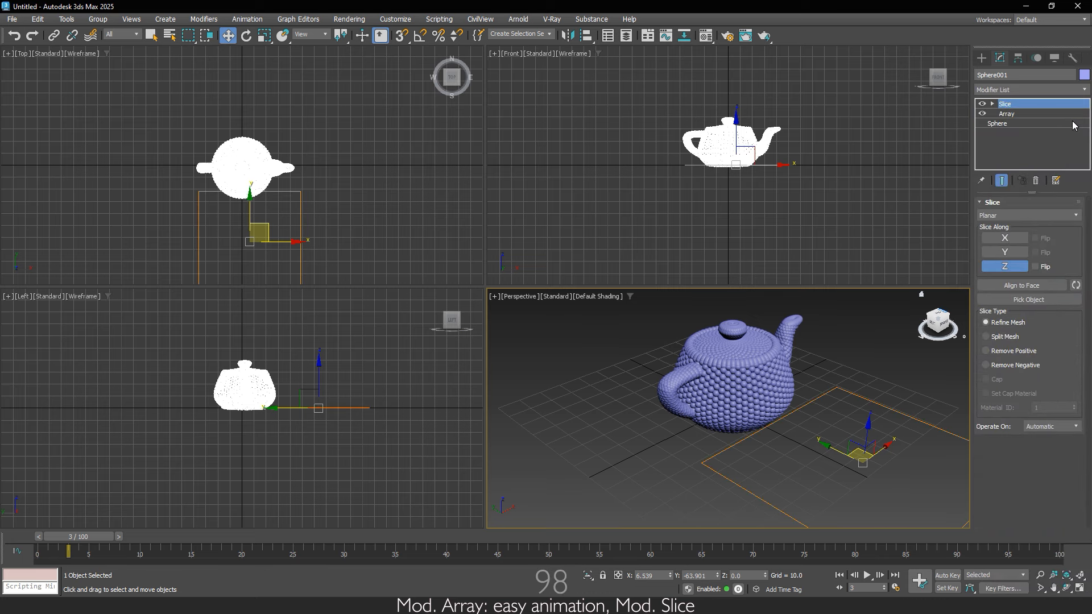
left_click(1035, 180)
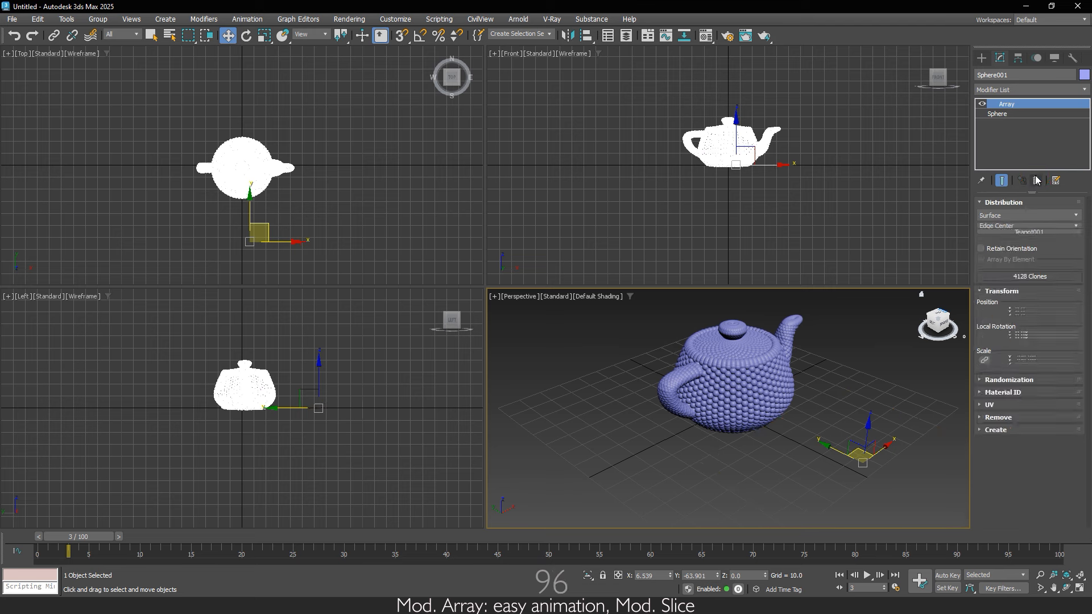
Step: Select Teapot001 by name, add a Slice modifier to it, and set the slice type to Remove Positive
key("h")
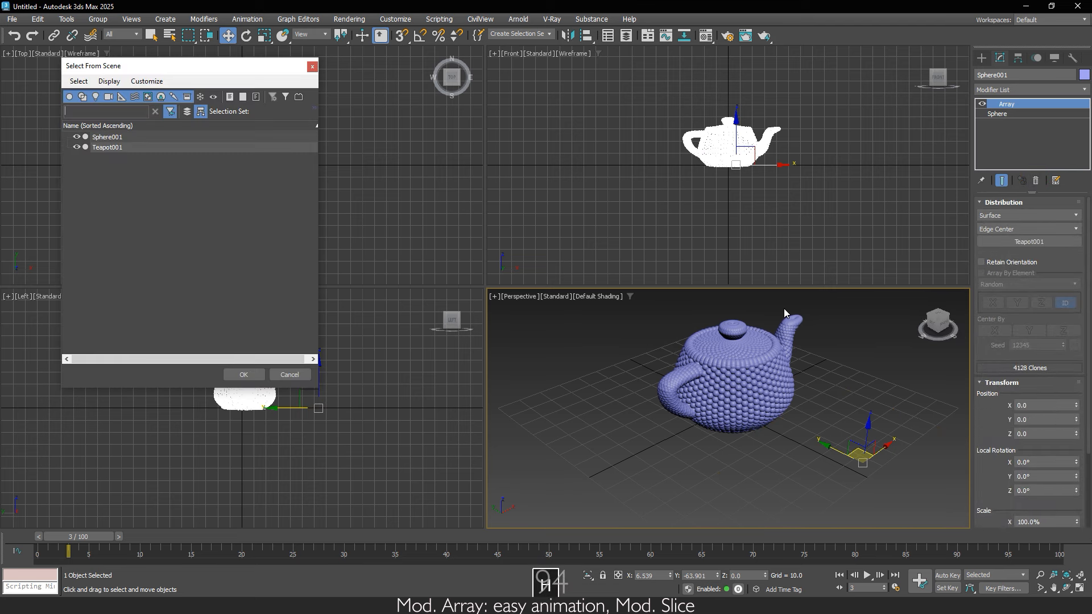
left_click(117, 139)
left_click(116, 147)
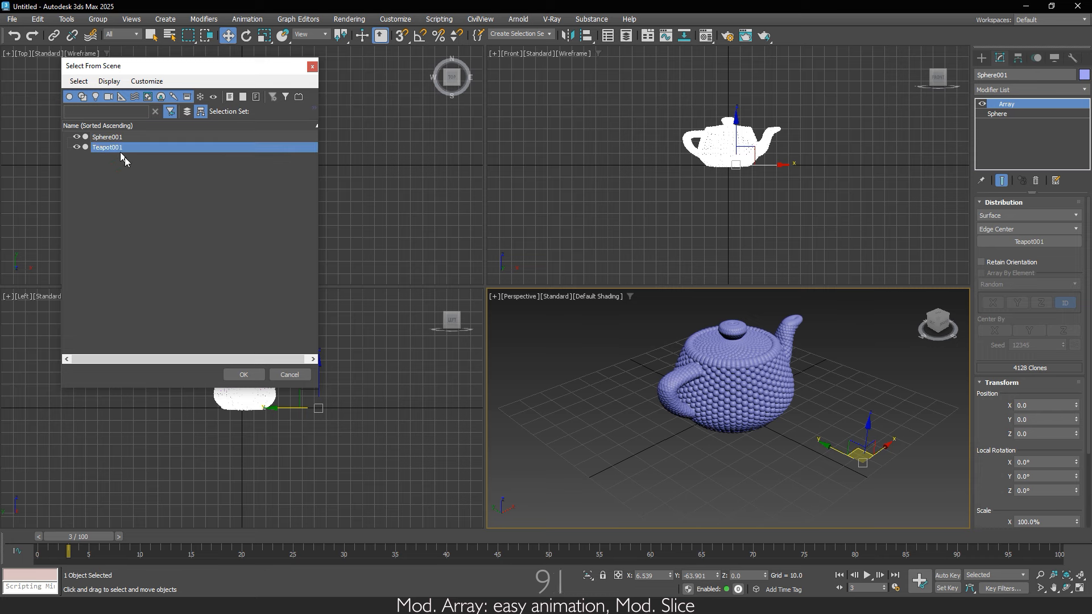
left_click(244, 374)
left_click(1022, 91)
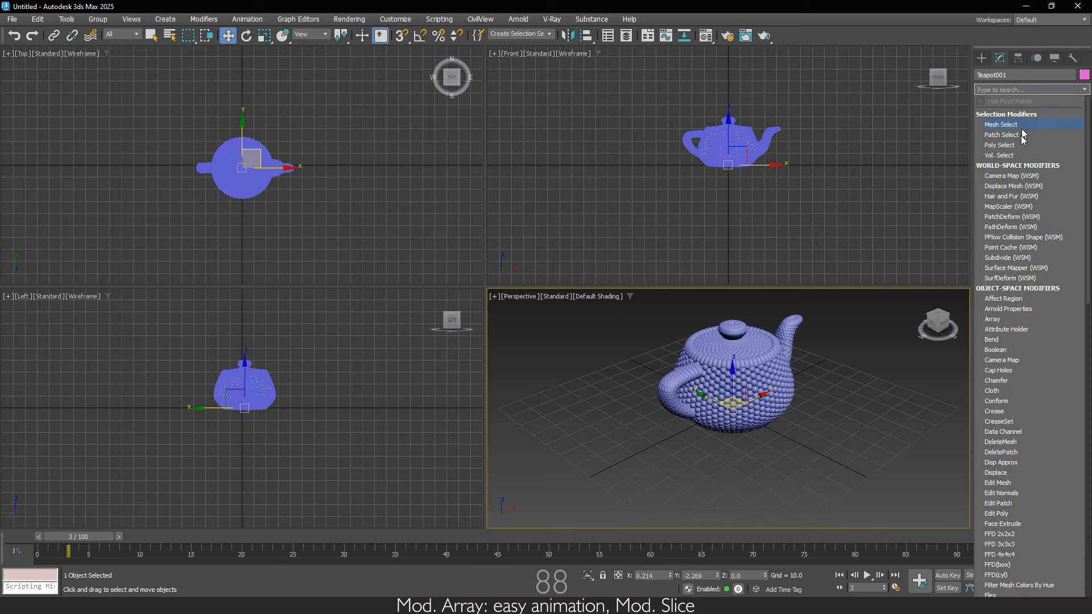
type("sl")
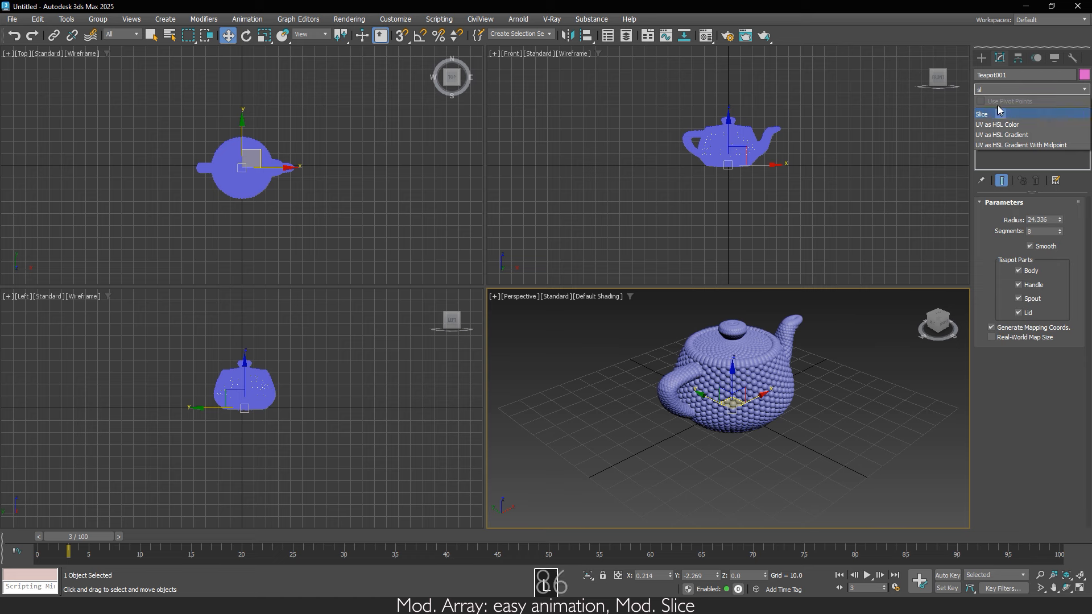
left_click(1070, 115)
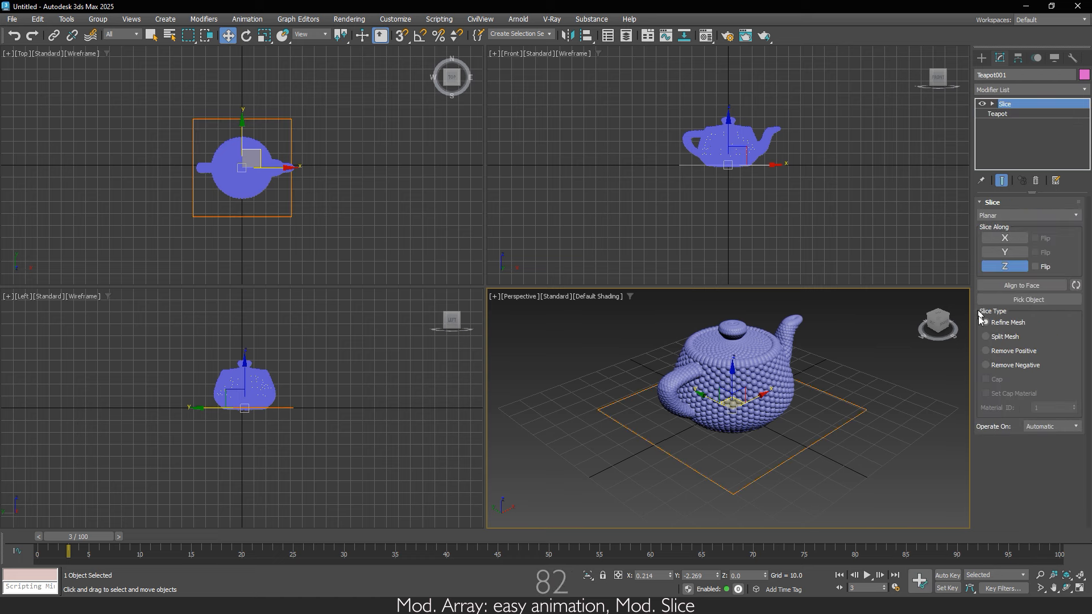
left_click(986, 350)
Step: Raise the teapot's slice plane to a Z height of about 22.6
left_click(992, 103)
left_click(1017, 114)
left_click_drag(739, 387, 737, 339)
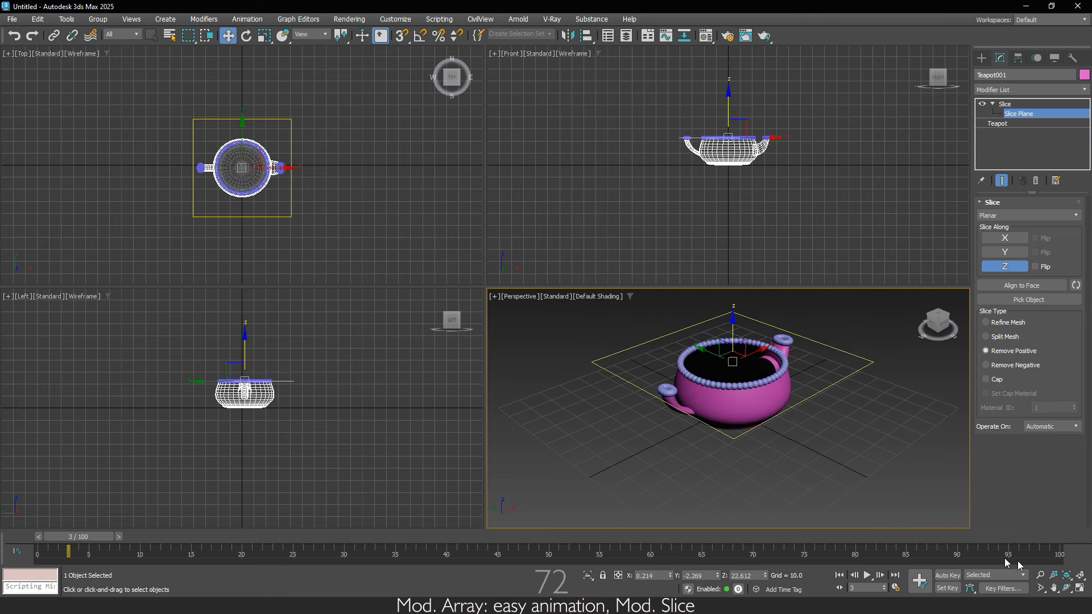
Step: Cap the cut opening of the teapot in the maximized perspective view and lower the slice plane to about Z 17.6
left_click(1080, 589)
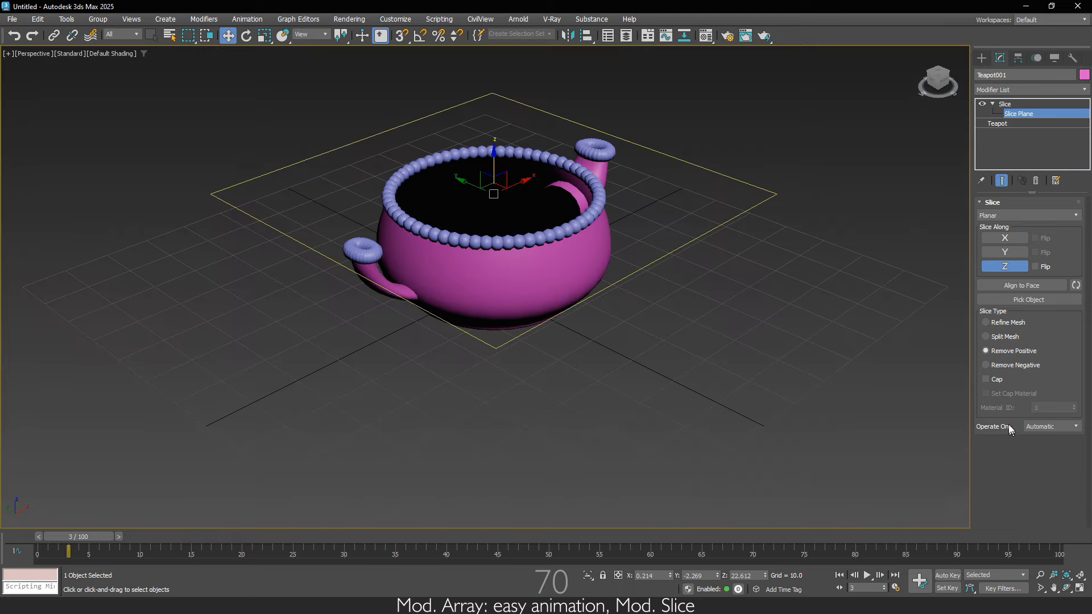
left_click(997, 379)
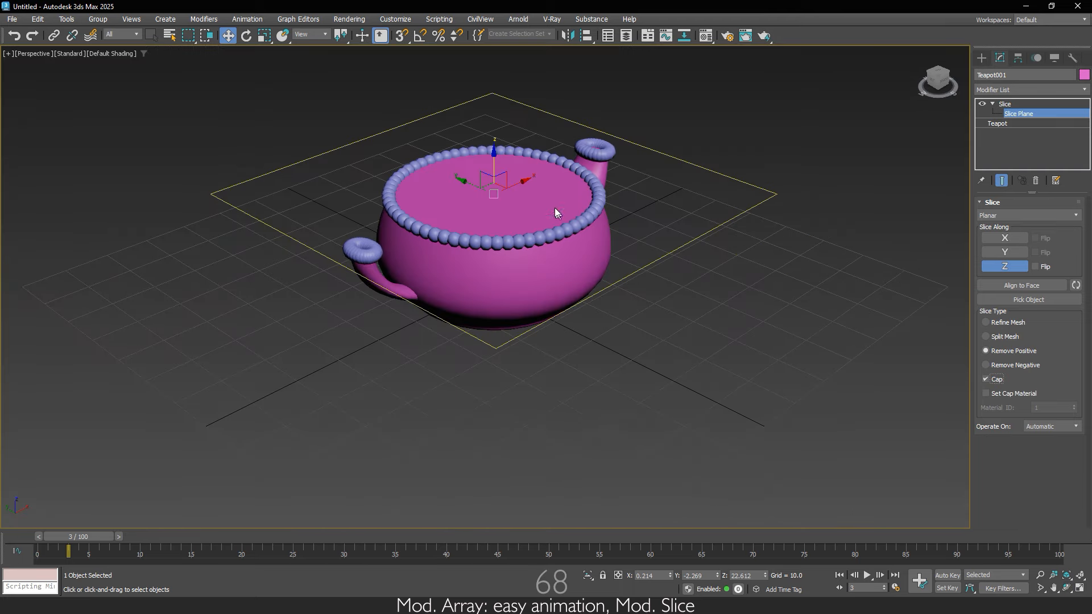
left_click_drag(495, 166, 496, 203)
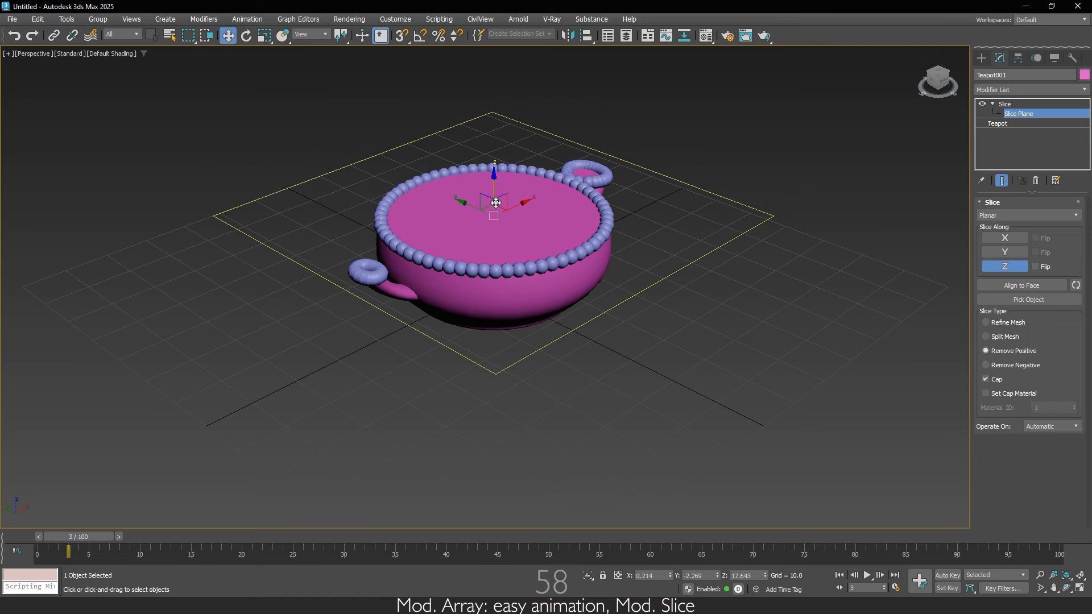
Step: Try tilting the slice plane slightly about its Y axis, and undo the rotation
left_click(247, 37)
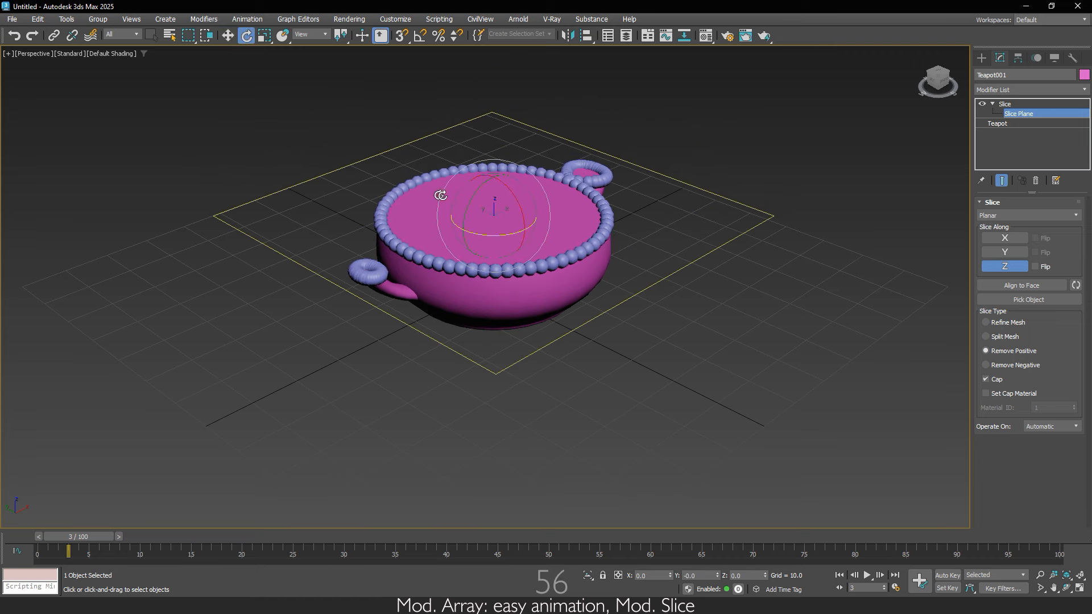
left_click_drag(453, 221, 496, 219)
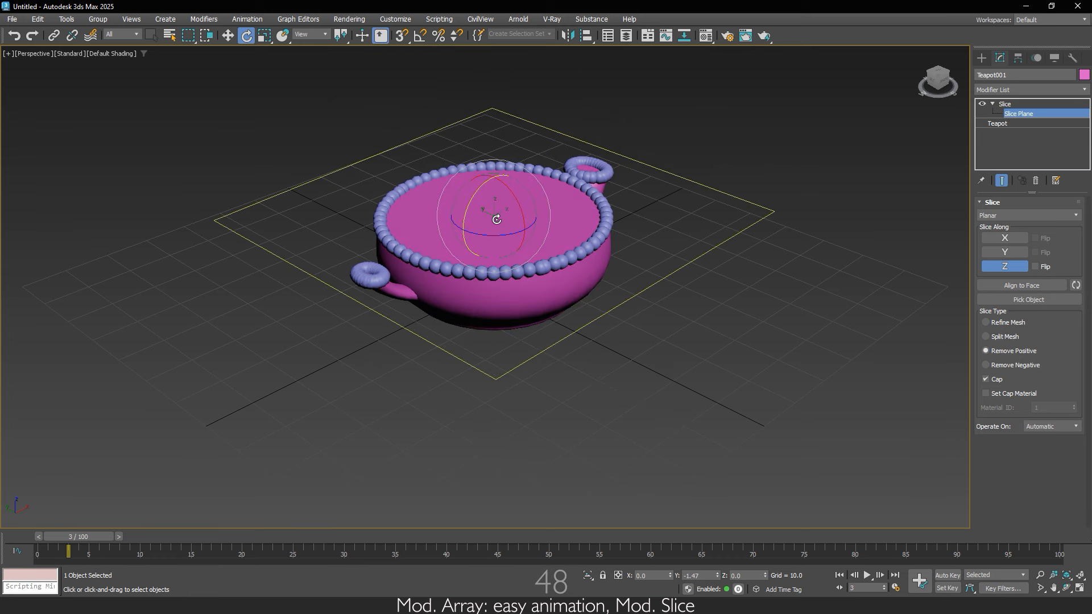
key("ctrl+z")
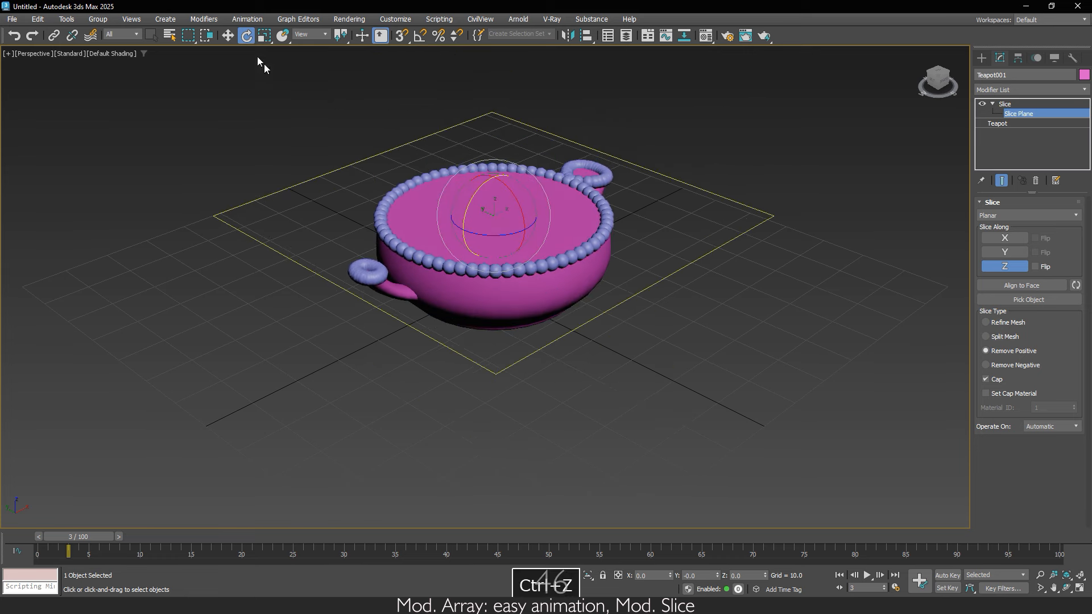
Step: Lower the slice plane to about Z 13.5 and change the slice from Planar to Radial
key("w")
mouse_move(493, 194)
left_mouse_down()
mouse_move(497, 89)
mouse_move(493, 210)
left_mouse_up()
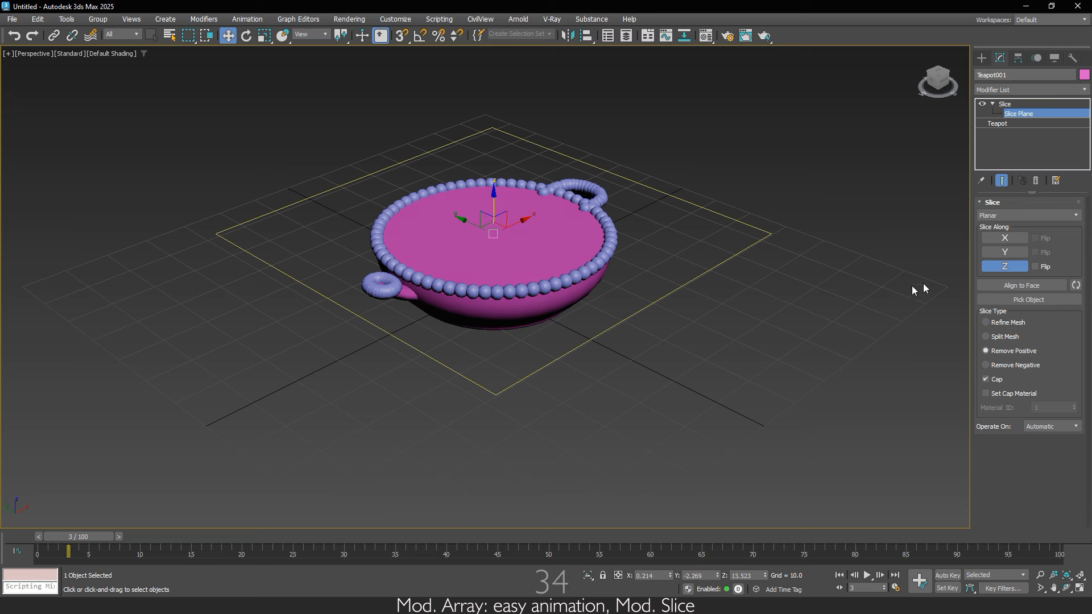
left_click(1050, 216)
left_click(1042, 235)
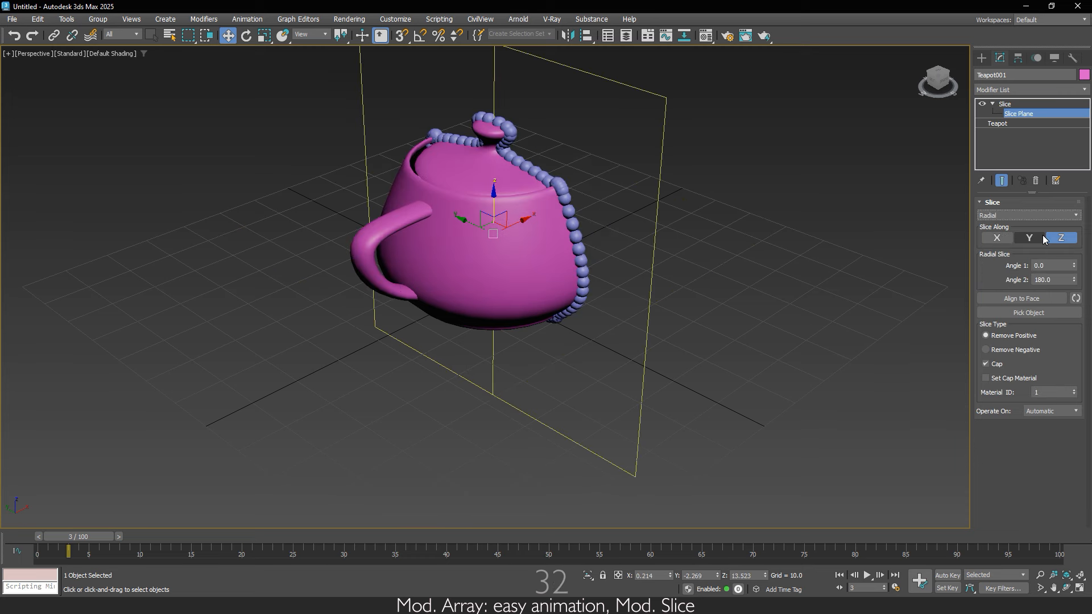
Step: Adjust the radial slice on the teapot to 21.6 for Angle 1 and 119.0 for Angle 2
left_click_drag(1074, 282, 982, 438)
middle_click_drag(820, 309, 694, 373, "alt")
left_click_drag(1074, 267, 1047, 143)
middle_click_drag(787, 289, 869, 290, "alt")
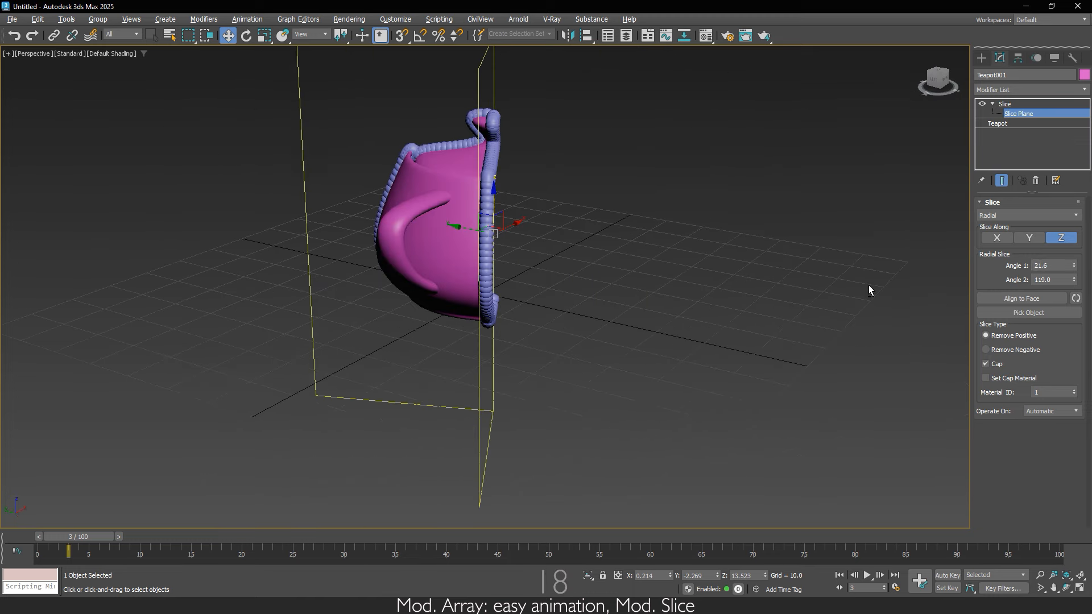
Step: Move the radial slice plane along the X axis to about X 5.9
left_click_drag(513, 230, 620, 244)
left_click_drag(550, 261, 524, 267)
middle_click_drag(523, 267, 588, 337, "alt")
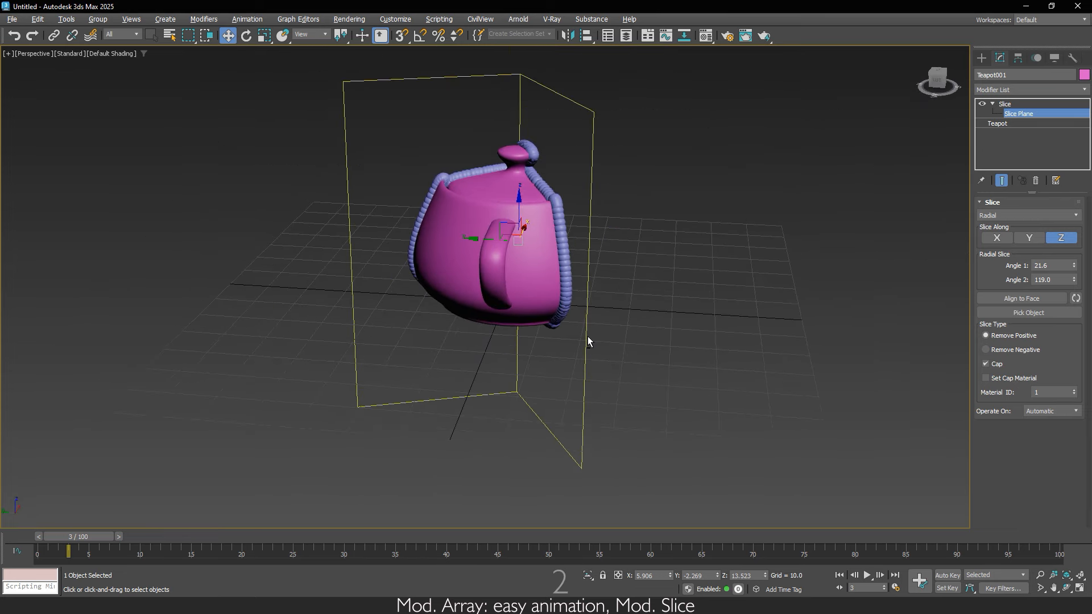